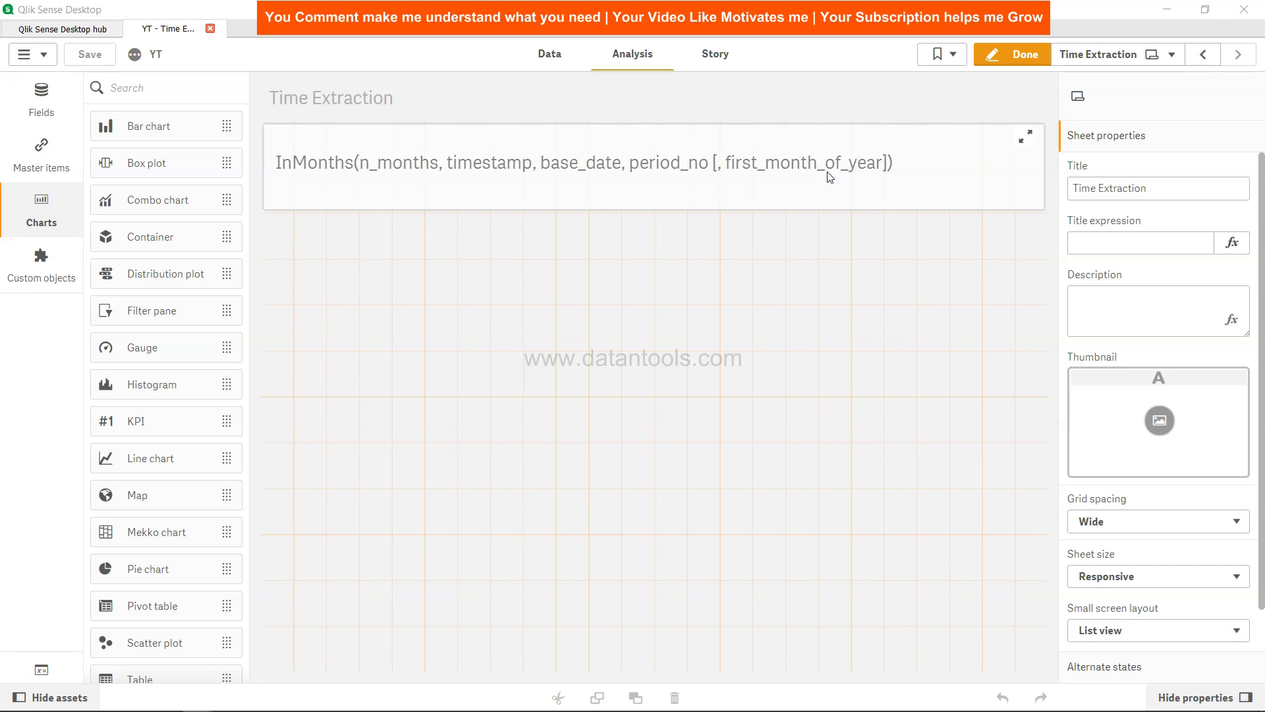
# Open the Date Functions load script and highlight the TempTable inline table to explain it
pyautogui.click(563, 56)
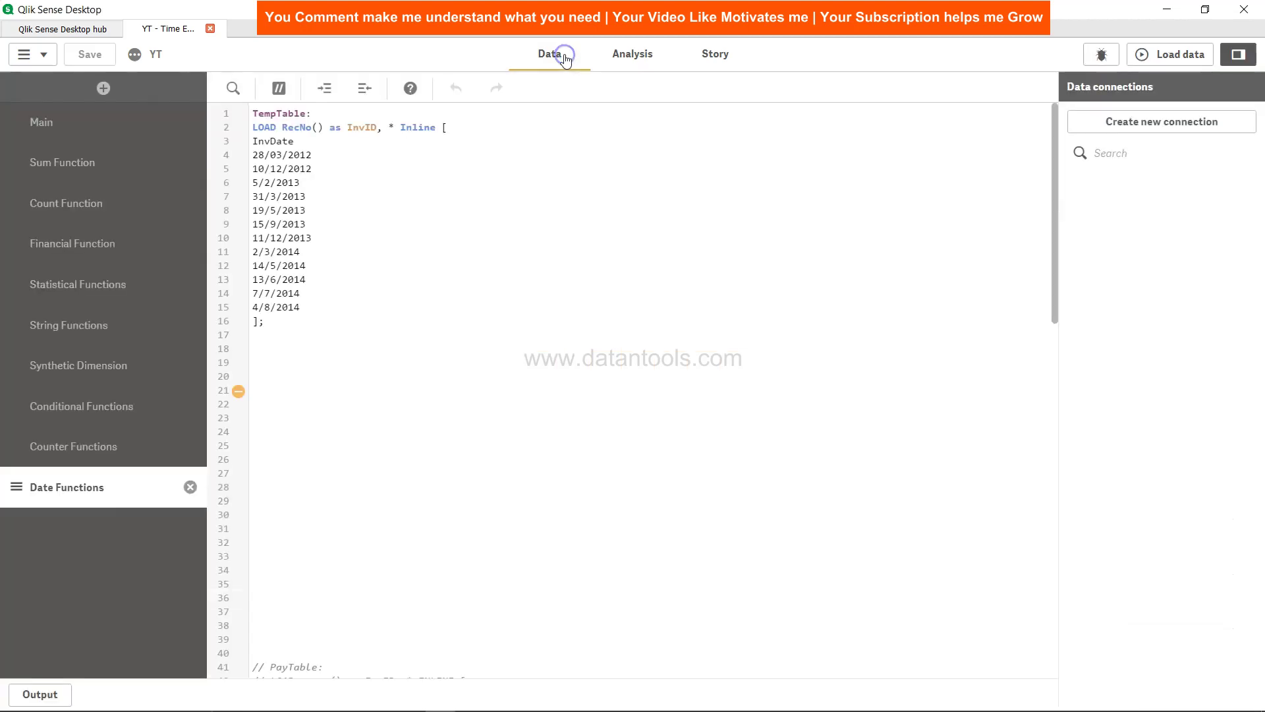
pyautogui.click(312, 367)
pyautogui.click(255, 112)
pyautogui.moveTo(255, 112); pyautogui.dragTo(288, 267)
pyautogui.click(264, 145)
# Add a Month_check: label below the inline table and start its 'Load *,' line
pyautogui.click(302, 352)
pyautogui.press('Return')
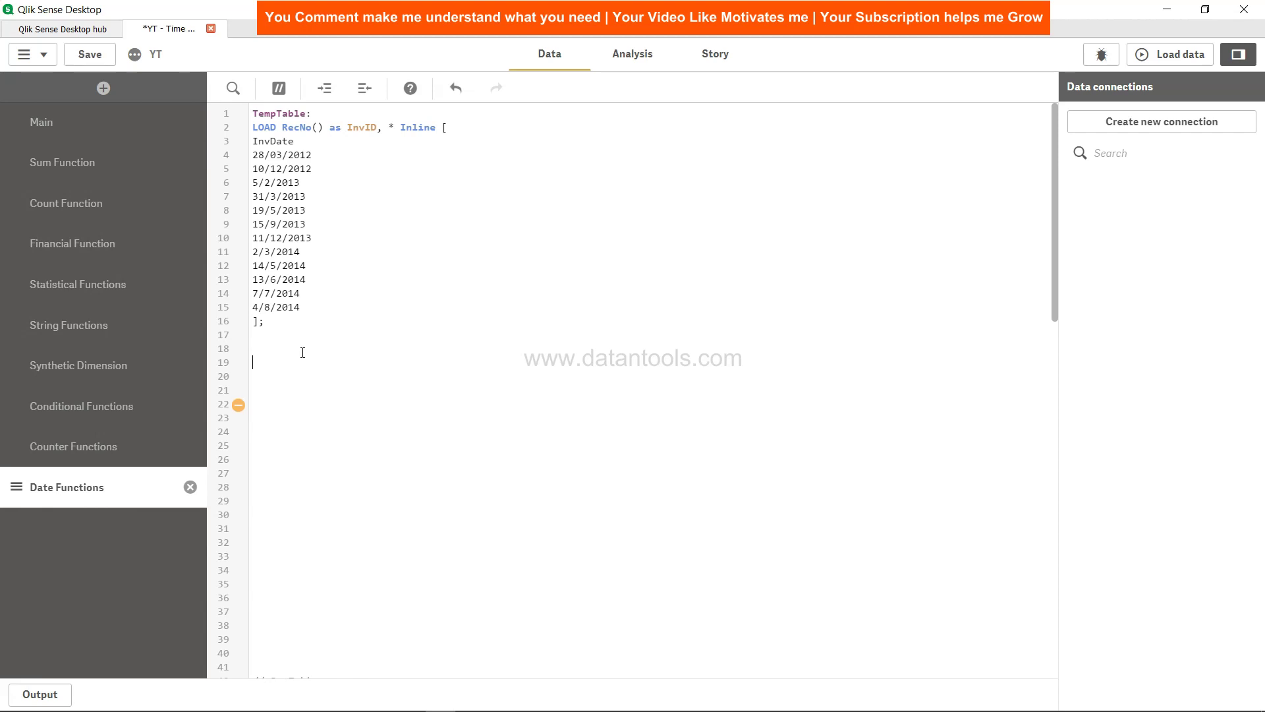
pyautogui.write('Month_check:')
pyautogui.press('Return')
pyautogui.write('Load *,')
# Insert InMonths() from autocomplete with the arguments 2 and InvDate
pyautogui.write('InMont')
pyautogui.press('Down')
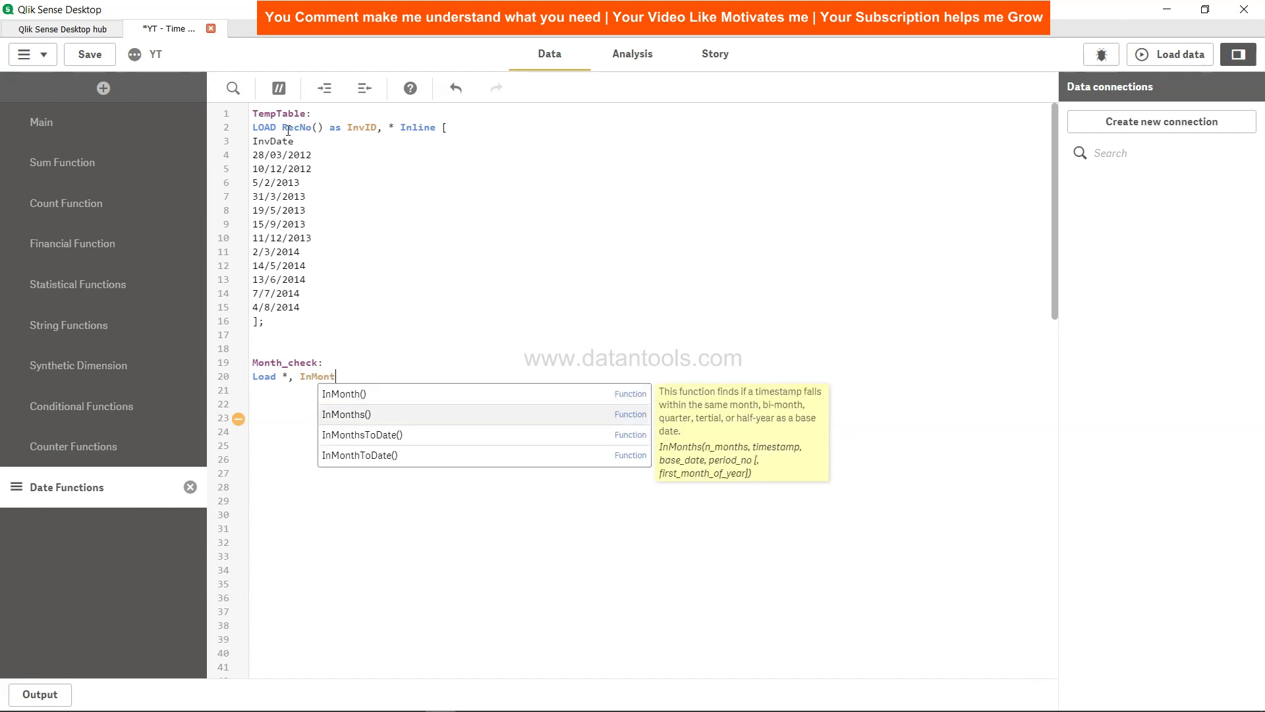
pyautogui.press('Return')
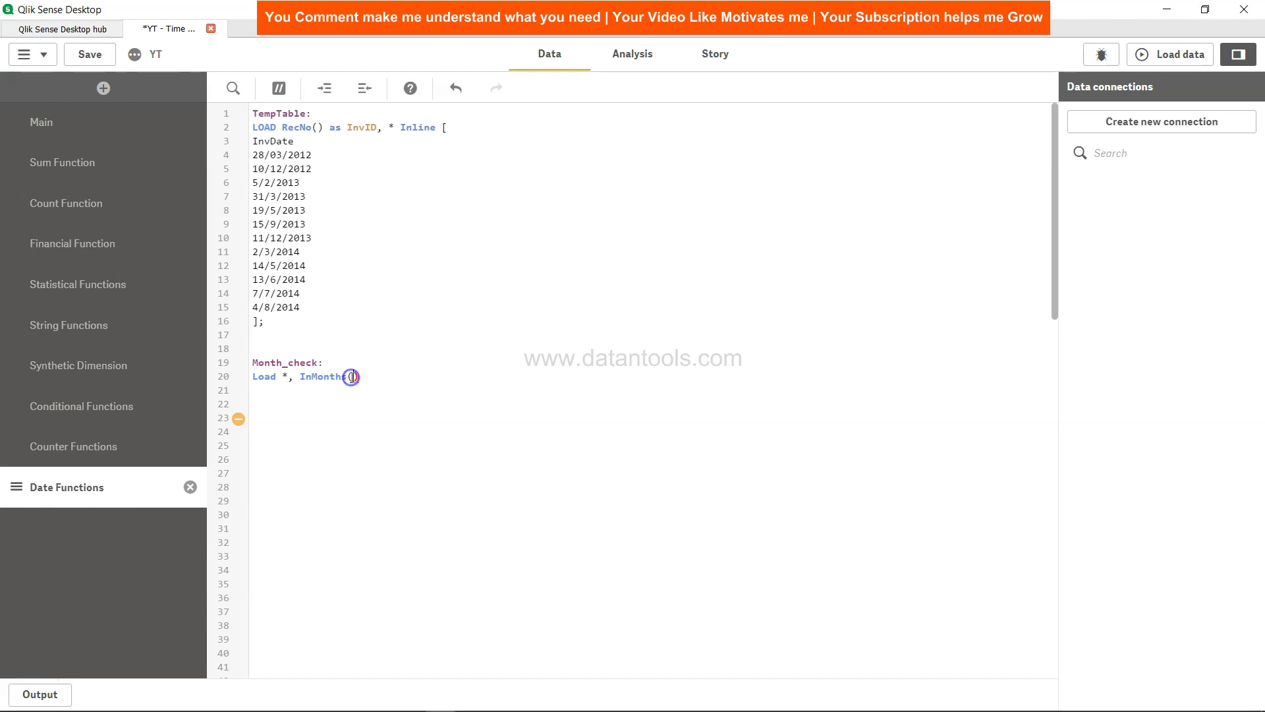
pyautogui.write('2,In')
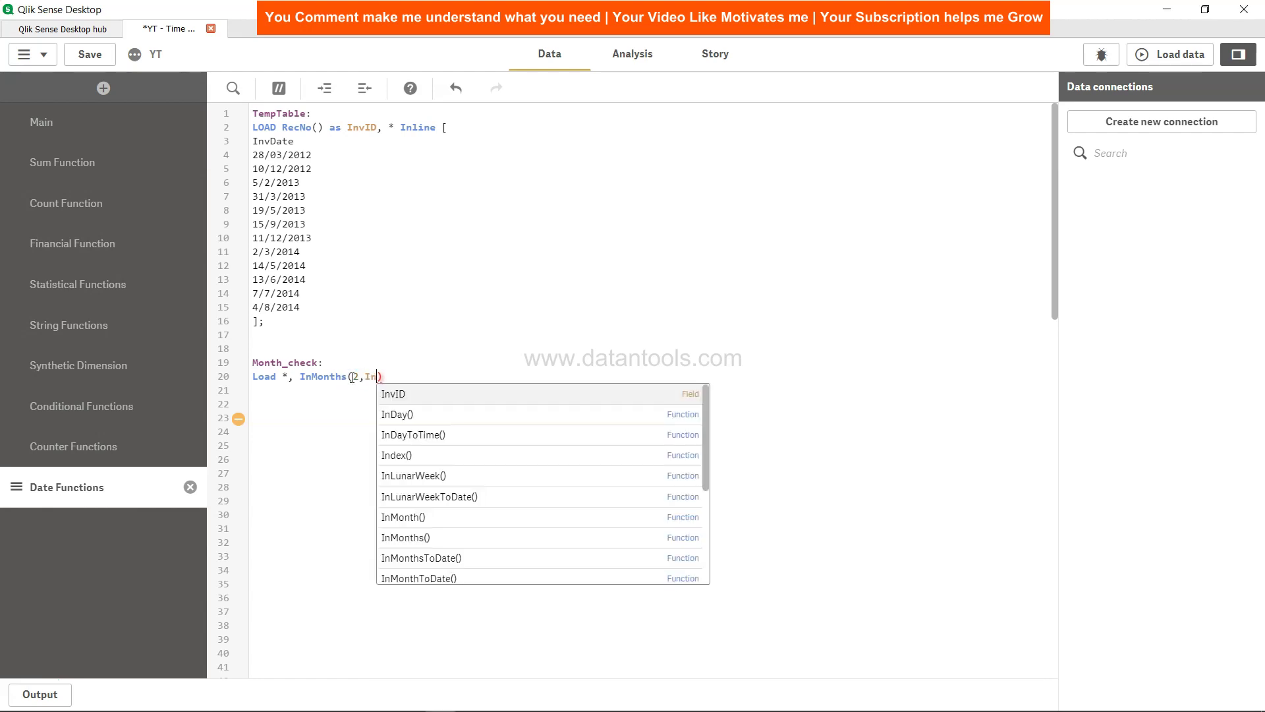
pyautogui.write('v')
pyautogui.press('Escape')
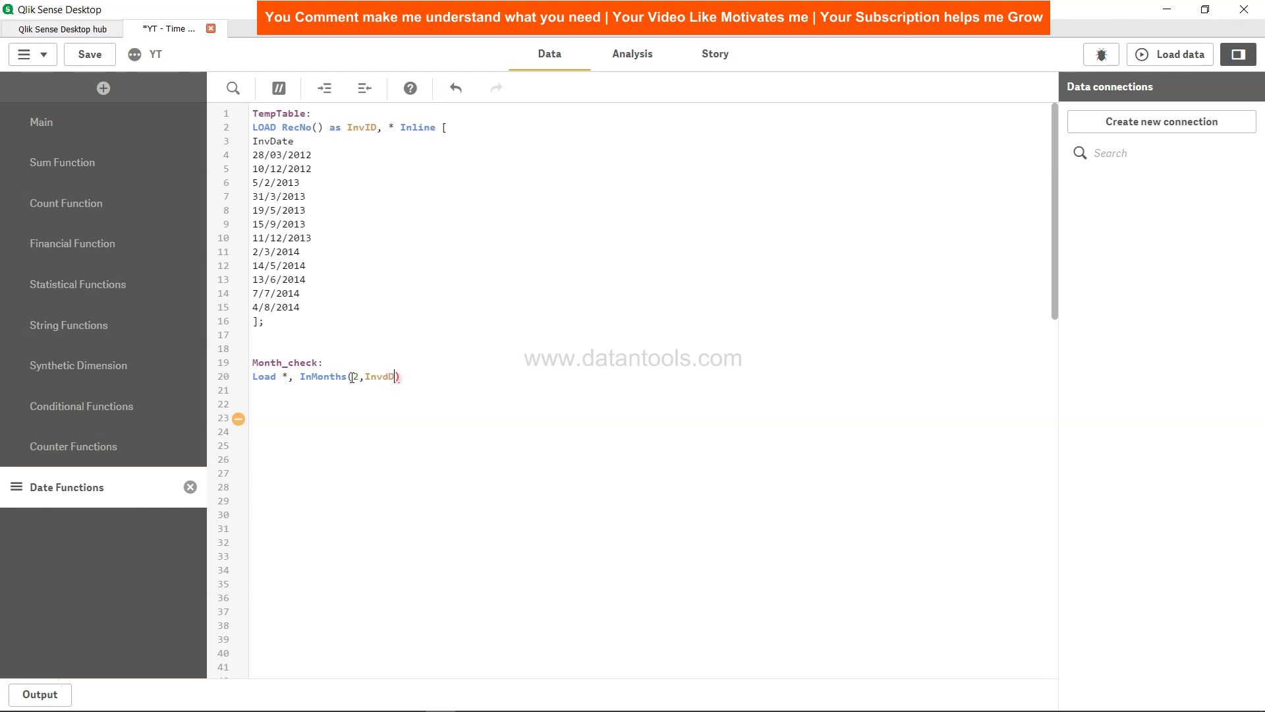
pyautogui.write('Date,')
# Complete the InMonths arguments with base date '2/2/2013' and period number 0
pyautogui.write("'")
pyautogui.write('02')
pyautogui.press('BackSpace')
pyautogui.write('/2/2013')
pyautogui.click(474, 376)
pyautogui.write(',0')
# Highlight the base date, then end the line with 'as Month_Check Resident TempTable;'
pyautogui.click(526, 377)
pyautogui.moveTo(413, 377); pyautogui.dragTo(468, 378)
pyautogui.click(468, 378)
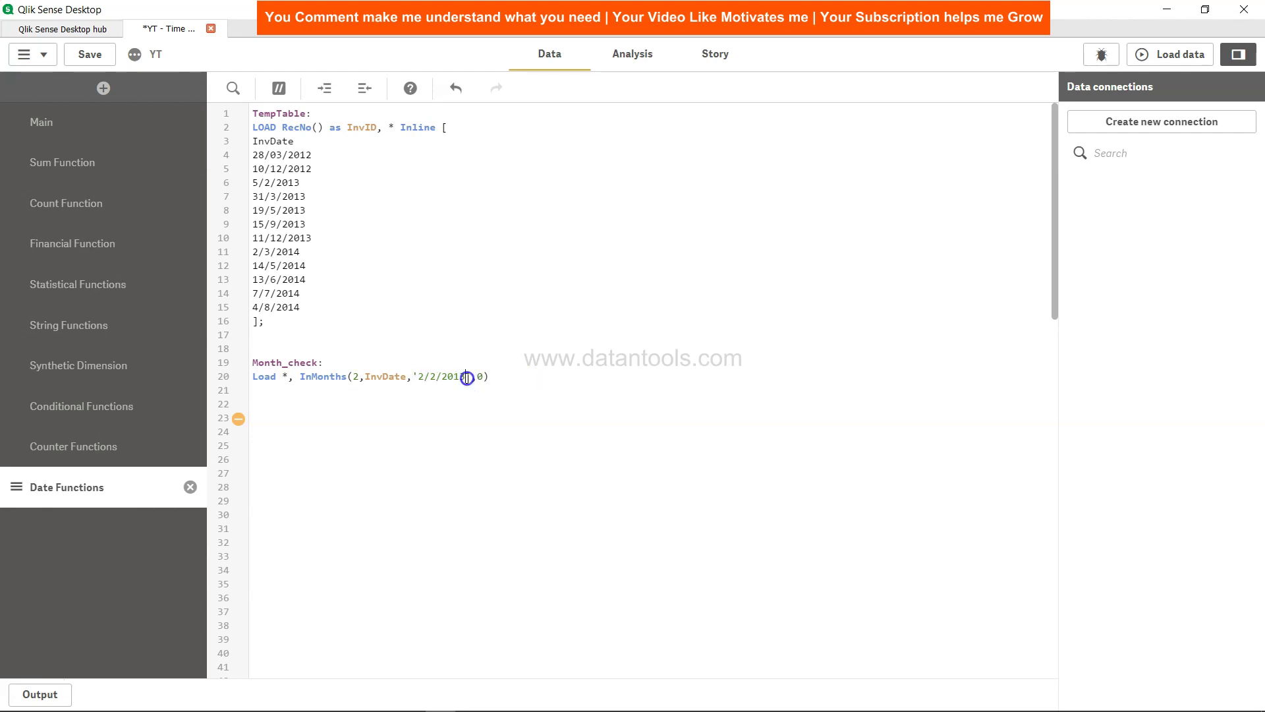
pyautogui.click(520, 382)
pyautogui.write('as Month_Check Resident ')
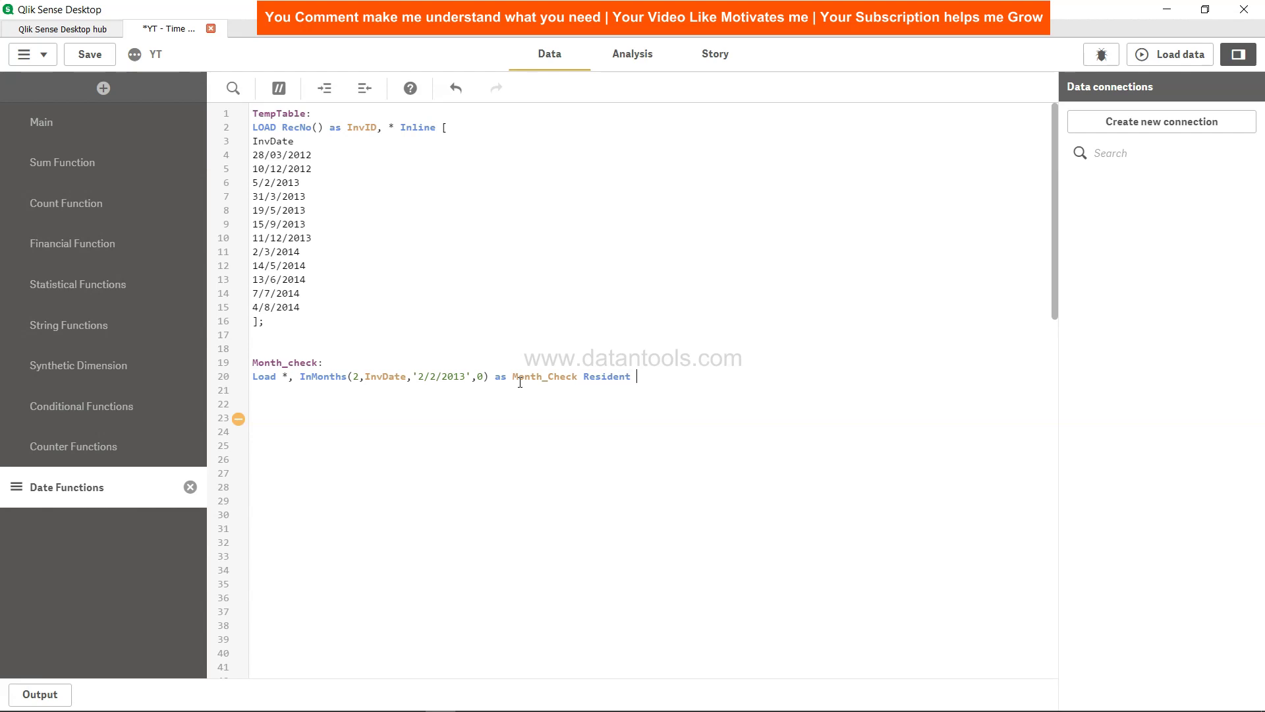
pyautogui.write('TempTable;')
# Add a 'Drop Table TempTable;' line below the Month_check load
pyautogui.press('Return')
pyautogui.press('Return')
pyautogui.write('Drop ')
pyautogui.write('Table TempTable;')
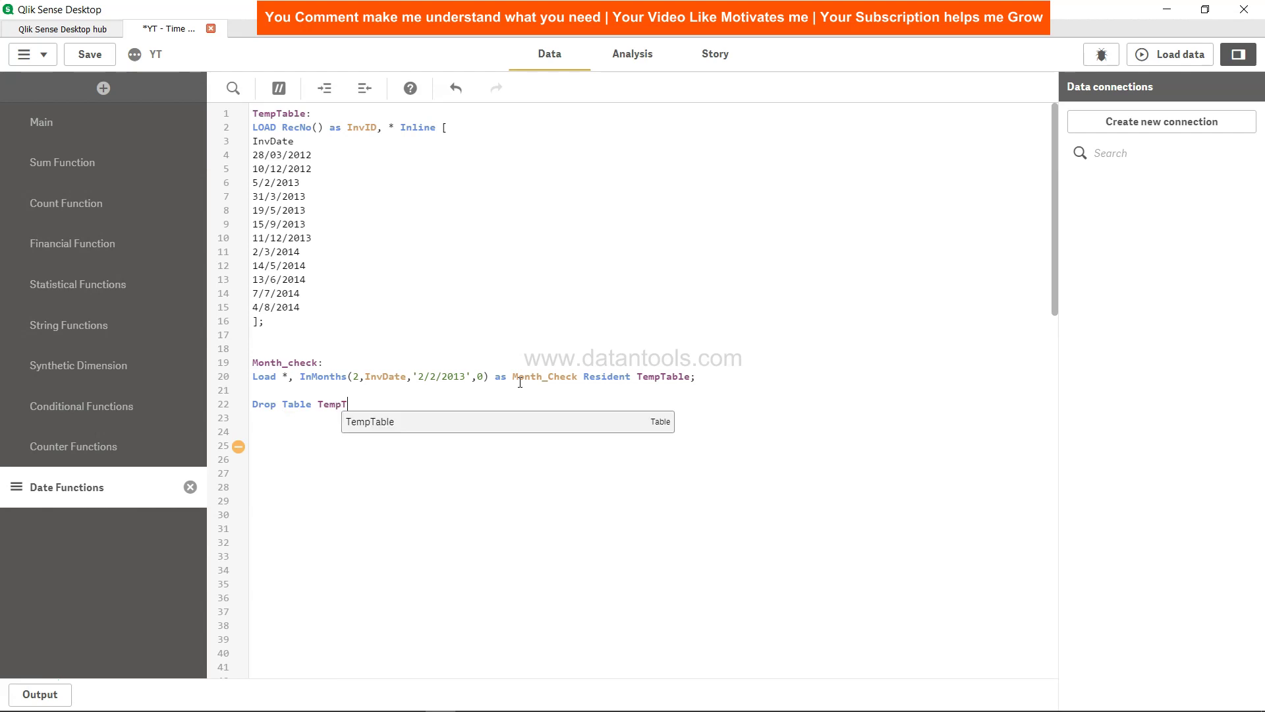
pyautogui.press('Escape')
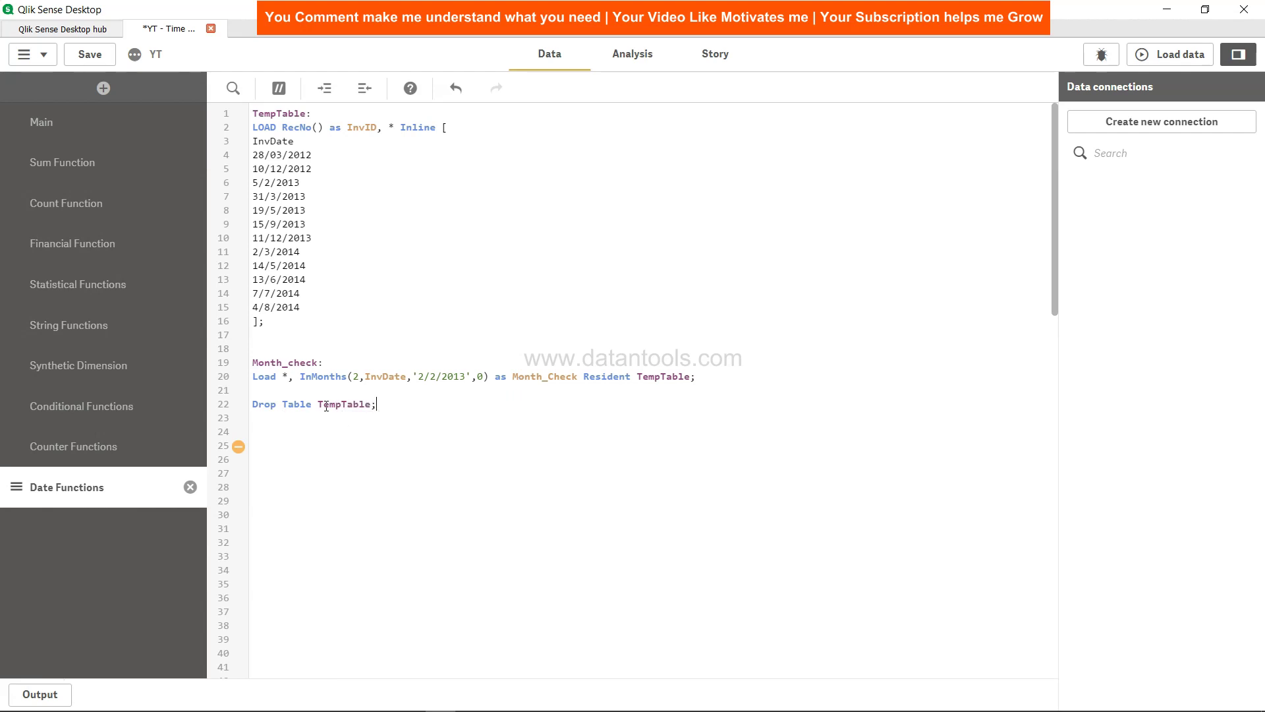
pyautogui.moveTo(277, 376); pyautogui.dragTo(300, 377)
# Save the app and reload the data, closing the progress report
pyautogui.click(89, 54)
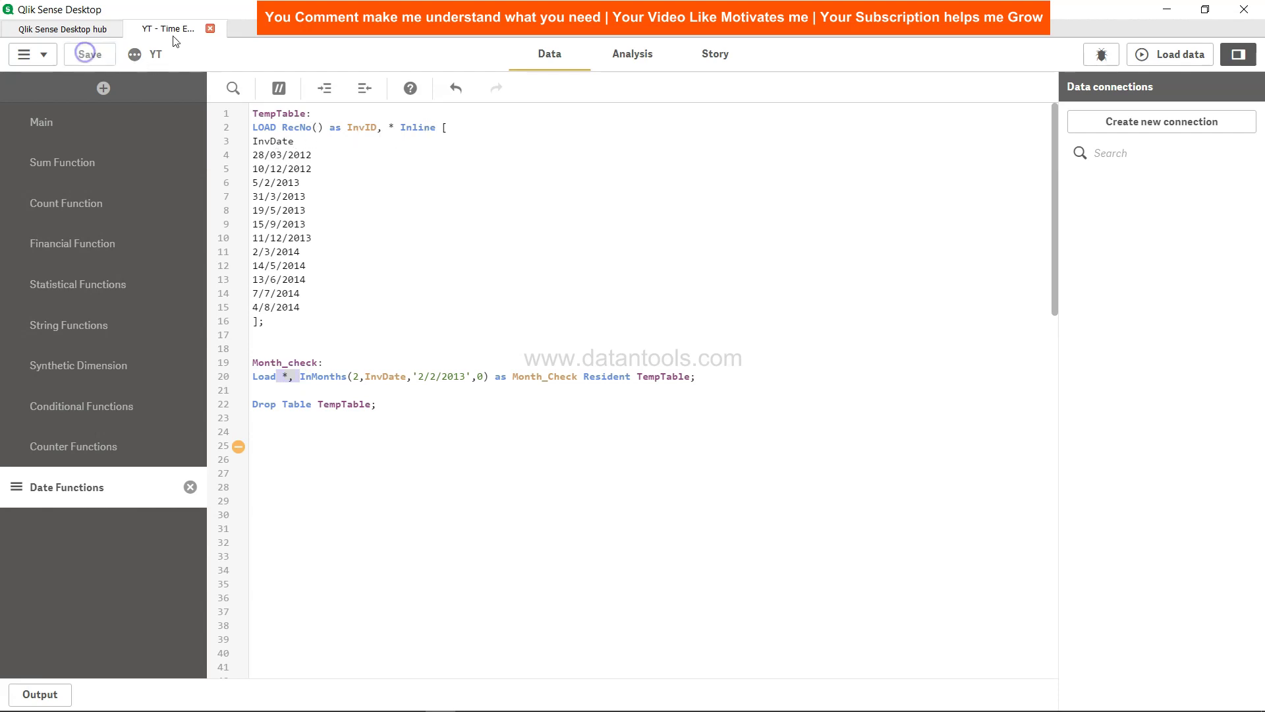
pyautogui.click(1169, 48)
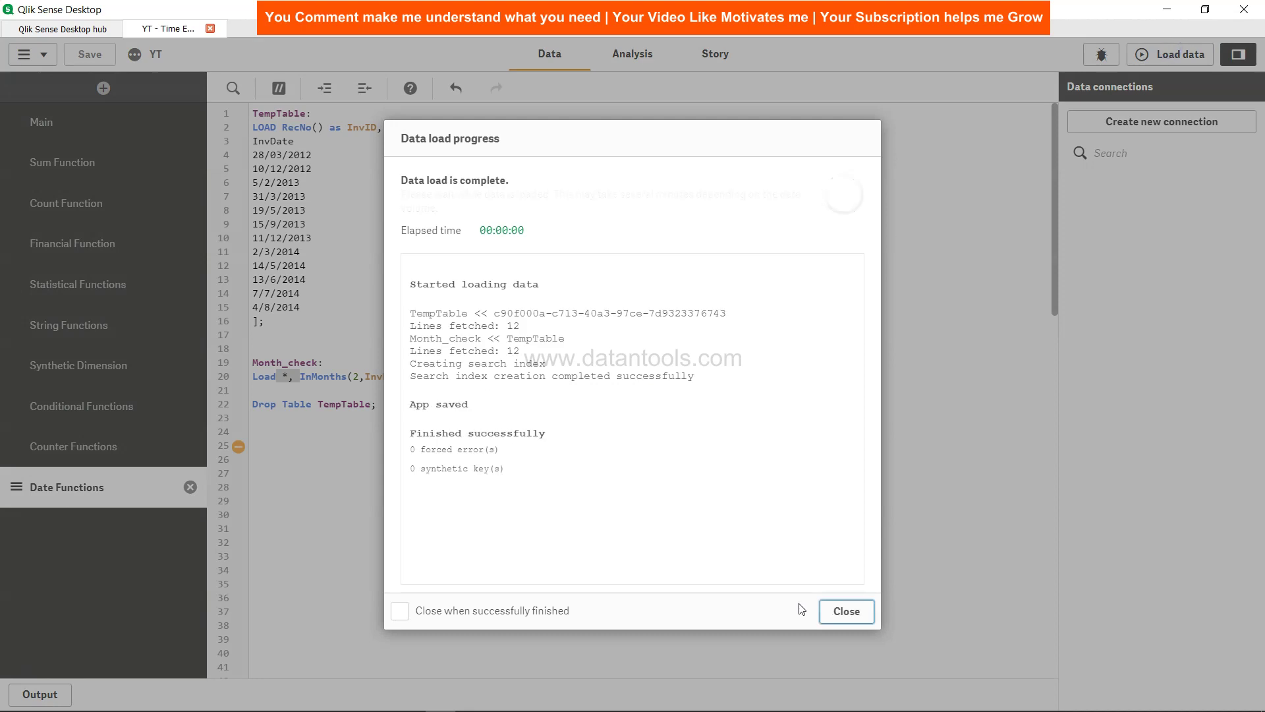
pyautogui.click(850, 611)
# Place a new table on the Analysis sheet with InvDate as its first column
pyautogui.click(631, 58)
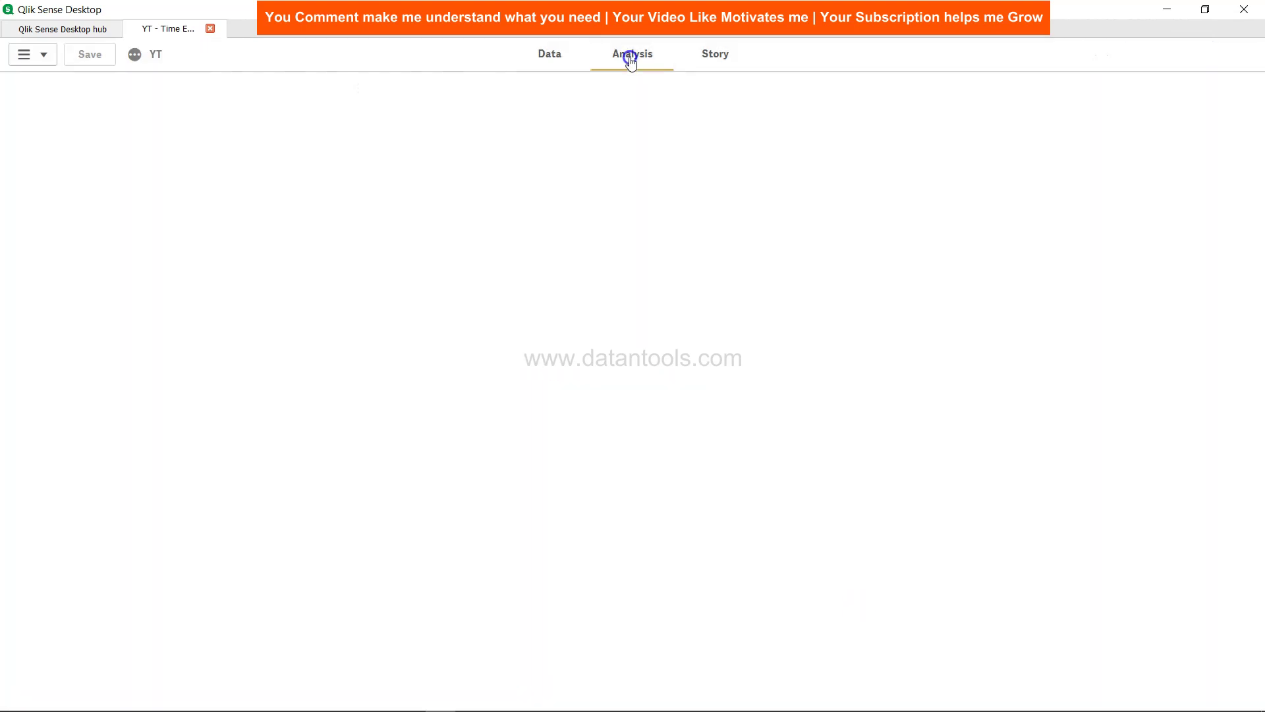
pyautogui.scroll(-2, 128, 537)
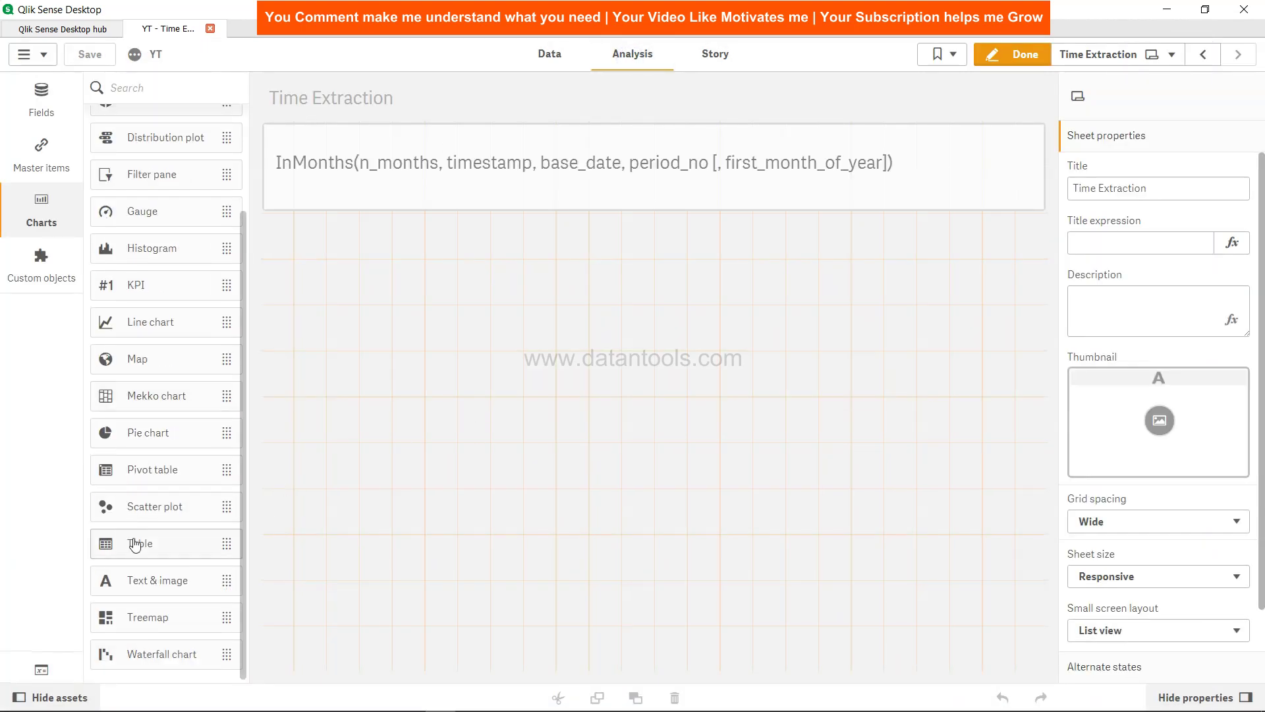
pyautogui.moveTo(138, 551); pyautogui.dragTo(409, 235)
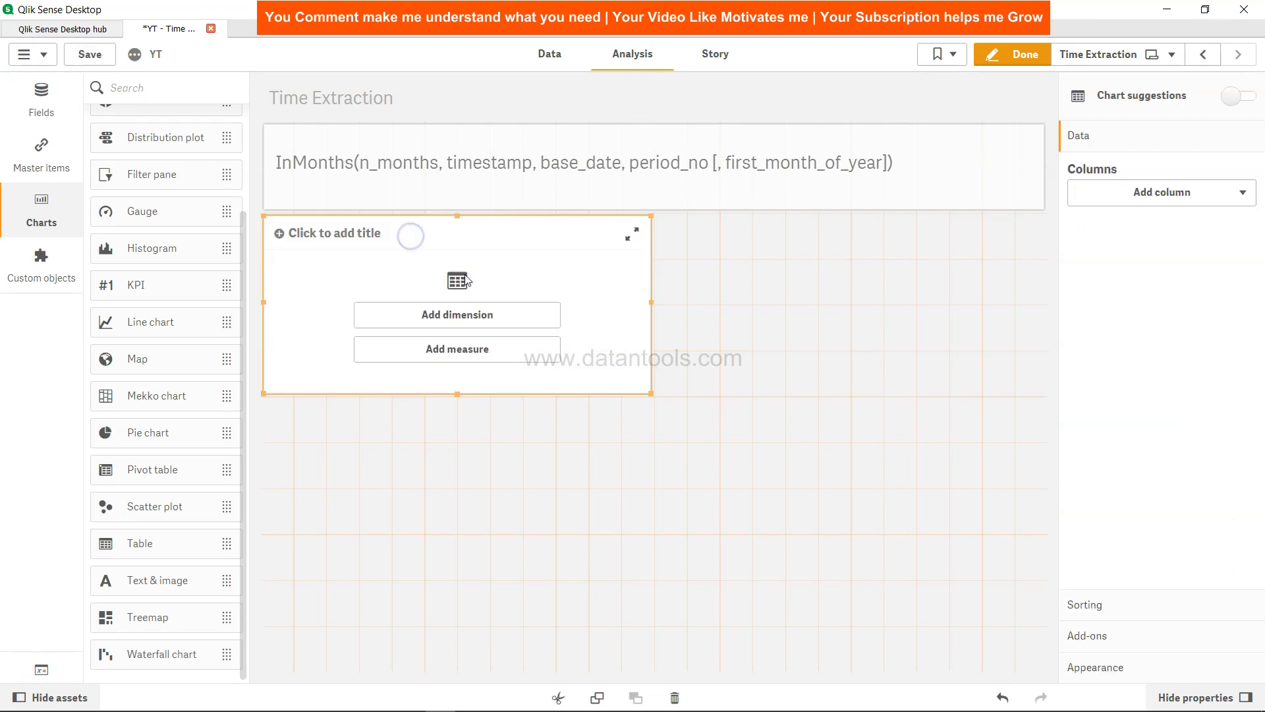
pyautogui.click(478, 316)
pyautogui.click(601, 277)
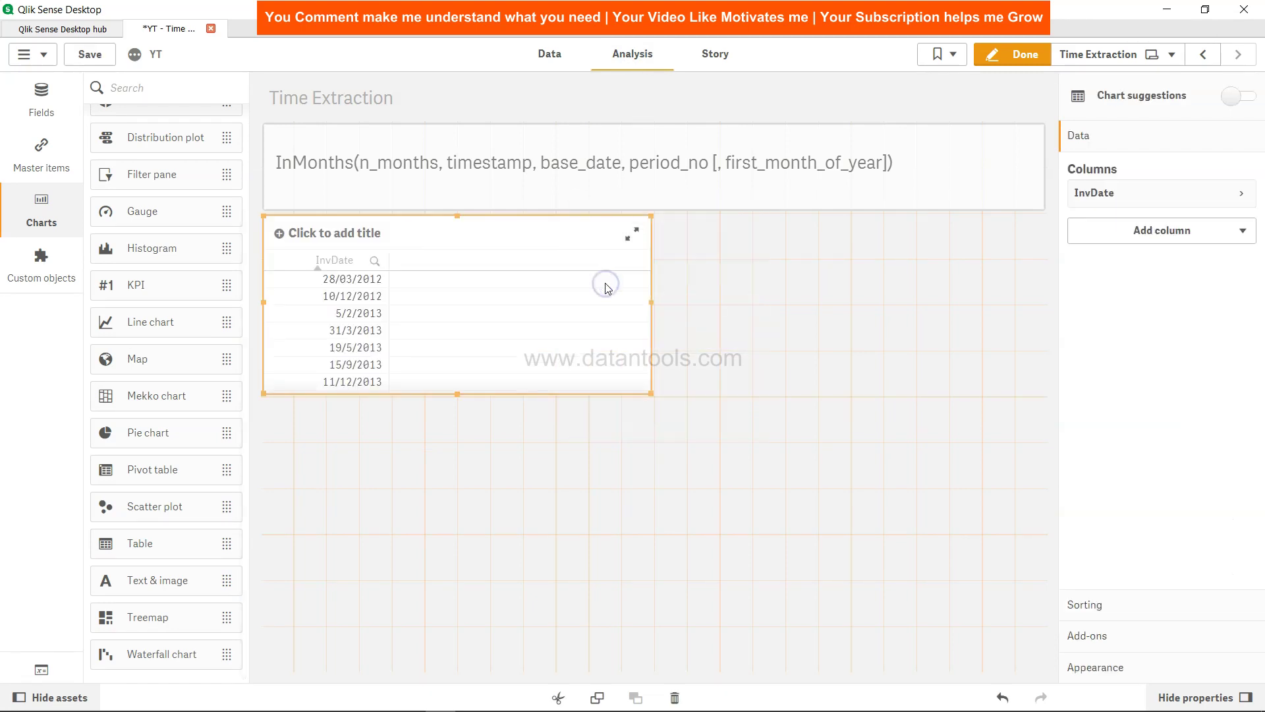
# Add Month_Check as the second table column, enlarge the table, and return to the script
pyautogui.click(1142, 234)
pyautogui.click(1145, 270)
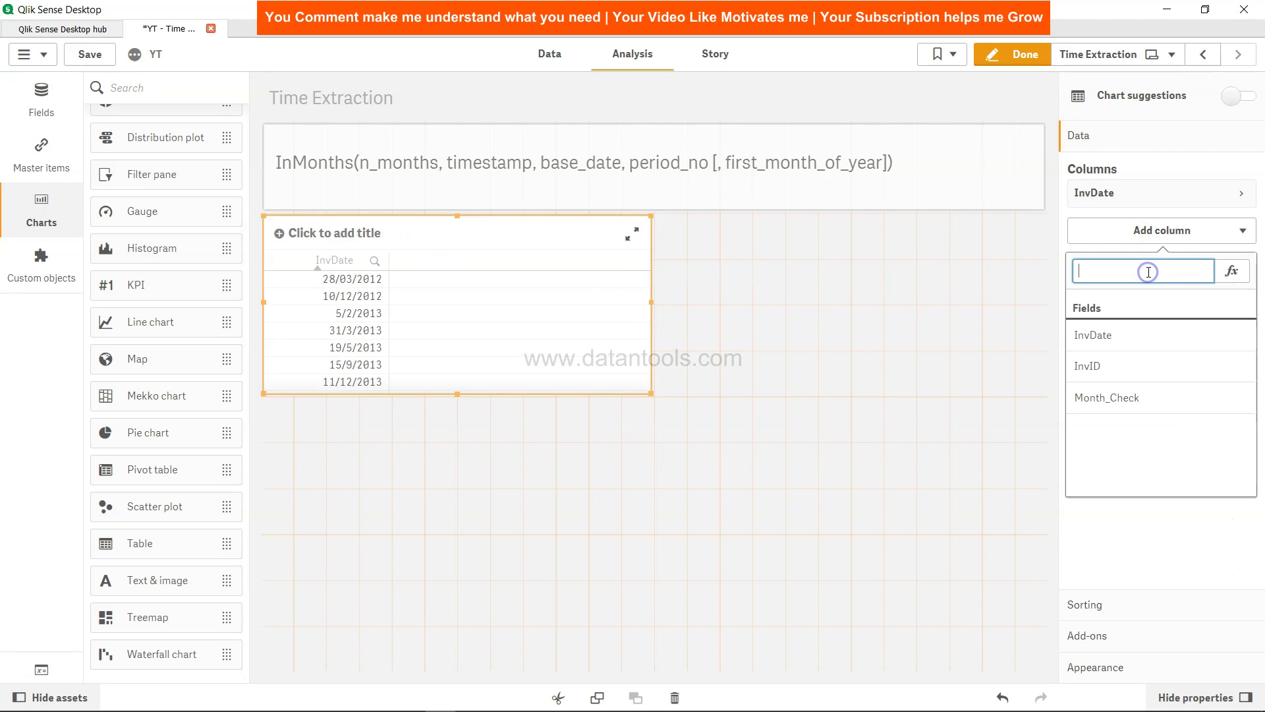
pyautogui.click(1115, 398)
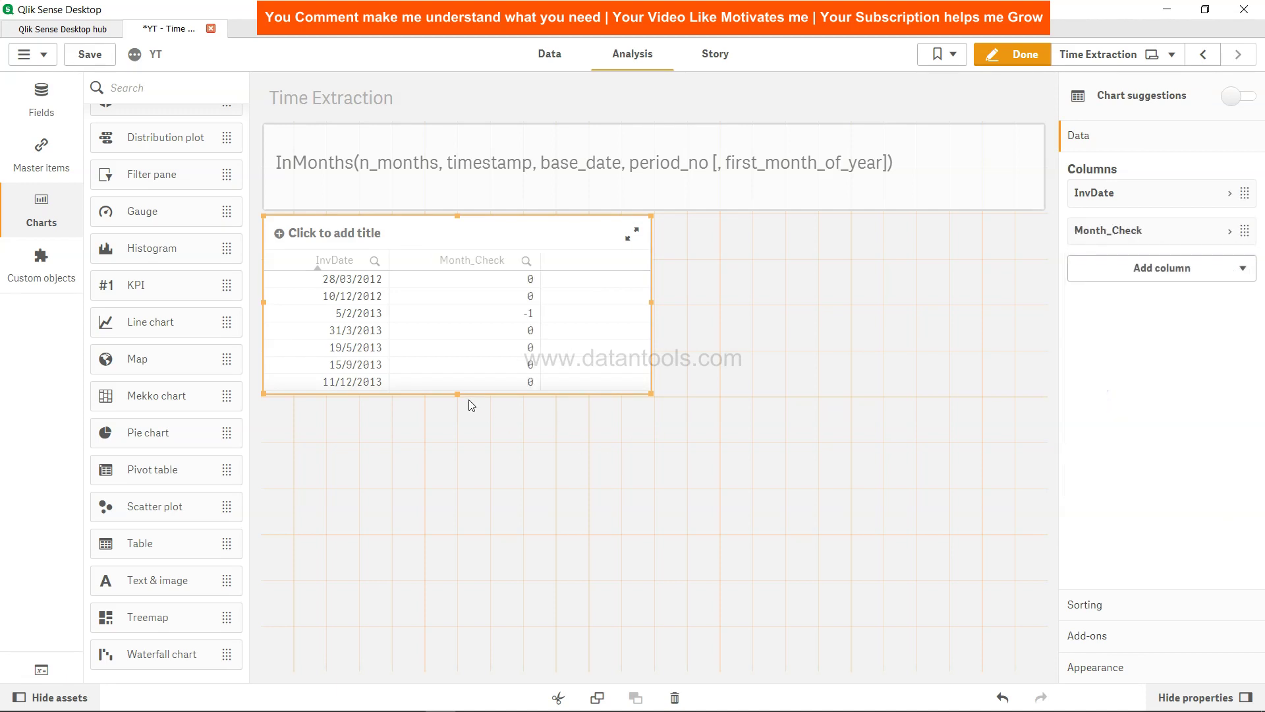
pyautogui.moveTo(458, 394); pyautogui.dragTo(464, 557)
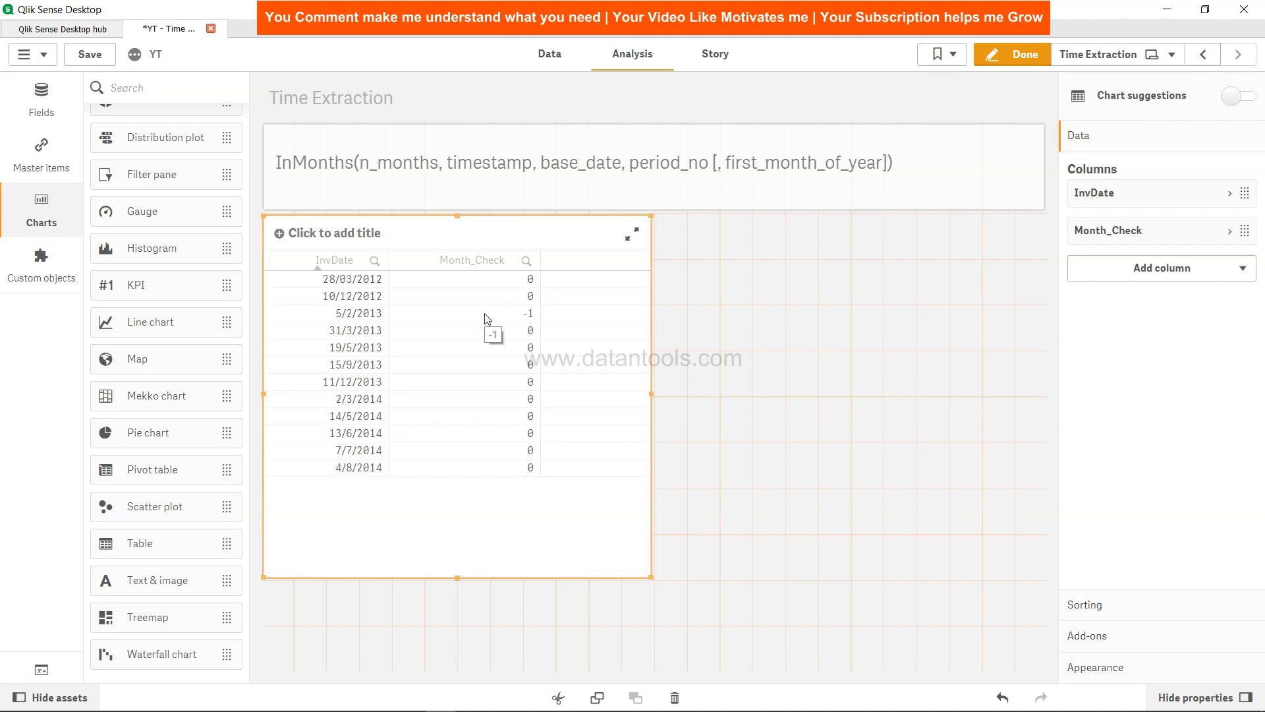
pyautogui.click(561, 54)
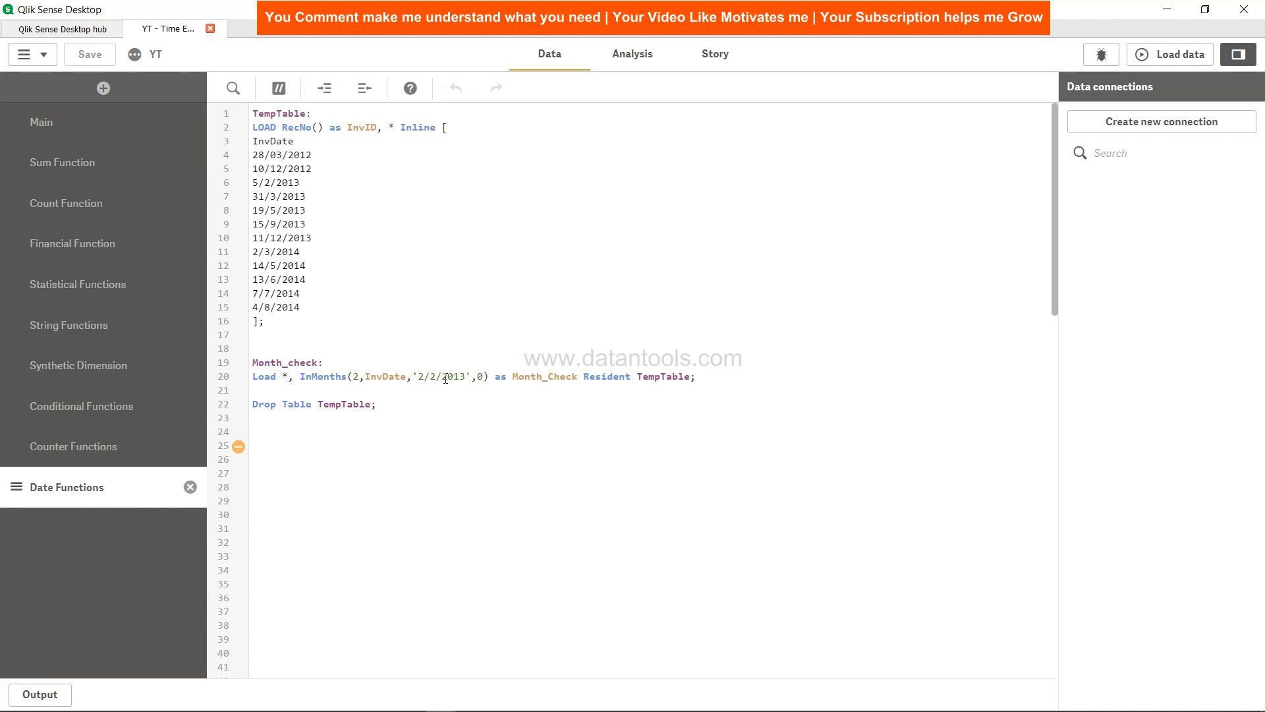
# Review the Month_Check values in the sheet table, then go back to the script
pyautogui.click(357, 378)
pyautogui.click(630, 59)
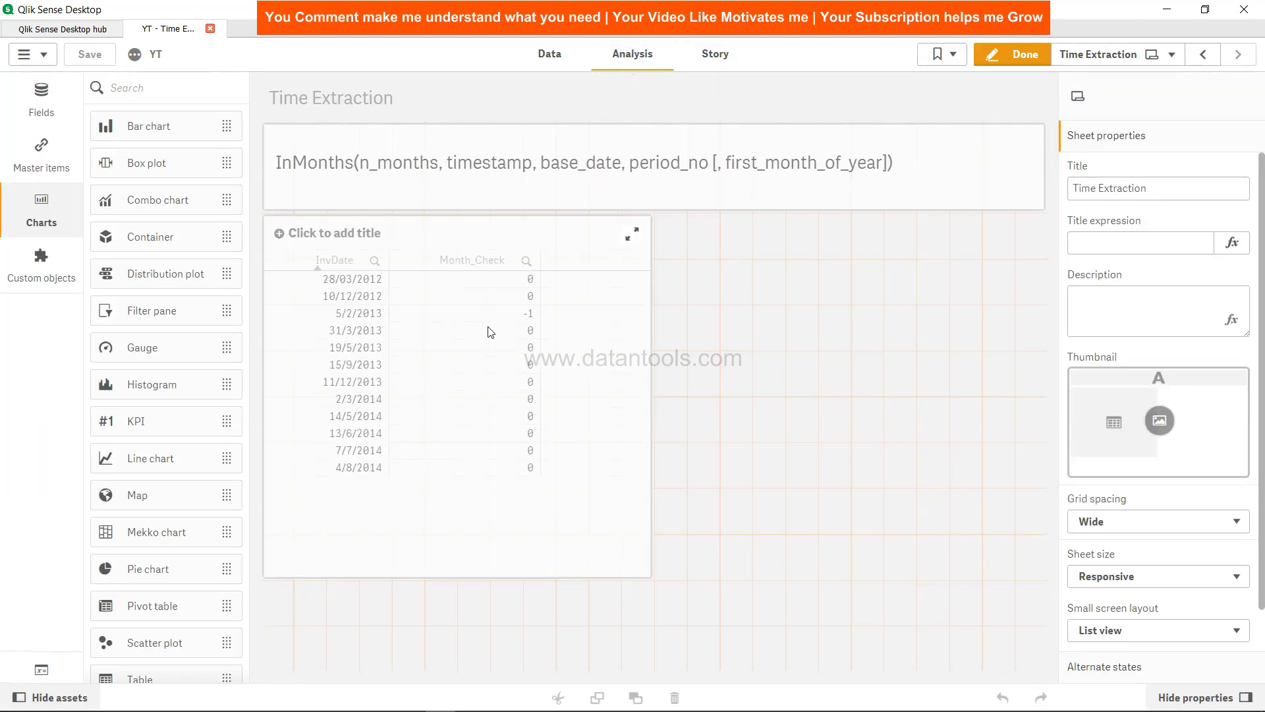
pyautogui.click(557, 66)
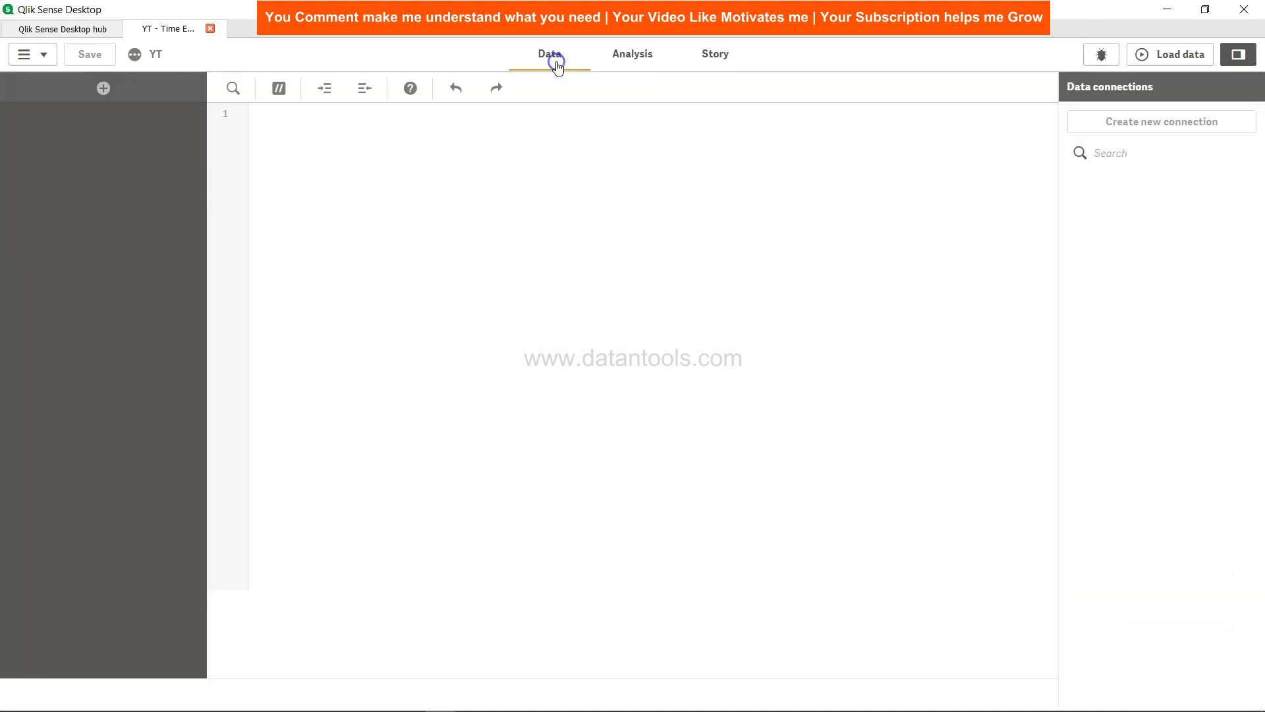
# Change the InMonths month count from 2 to 3, save, reload, and check the sheet
pyautogui.doubleClick(360, 378)
pyautogui.press('BackSpace')
pyautogui.write('3')
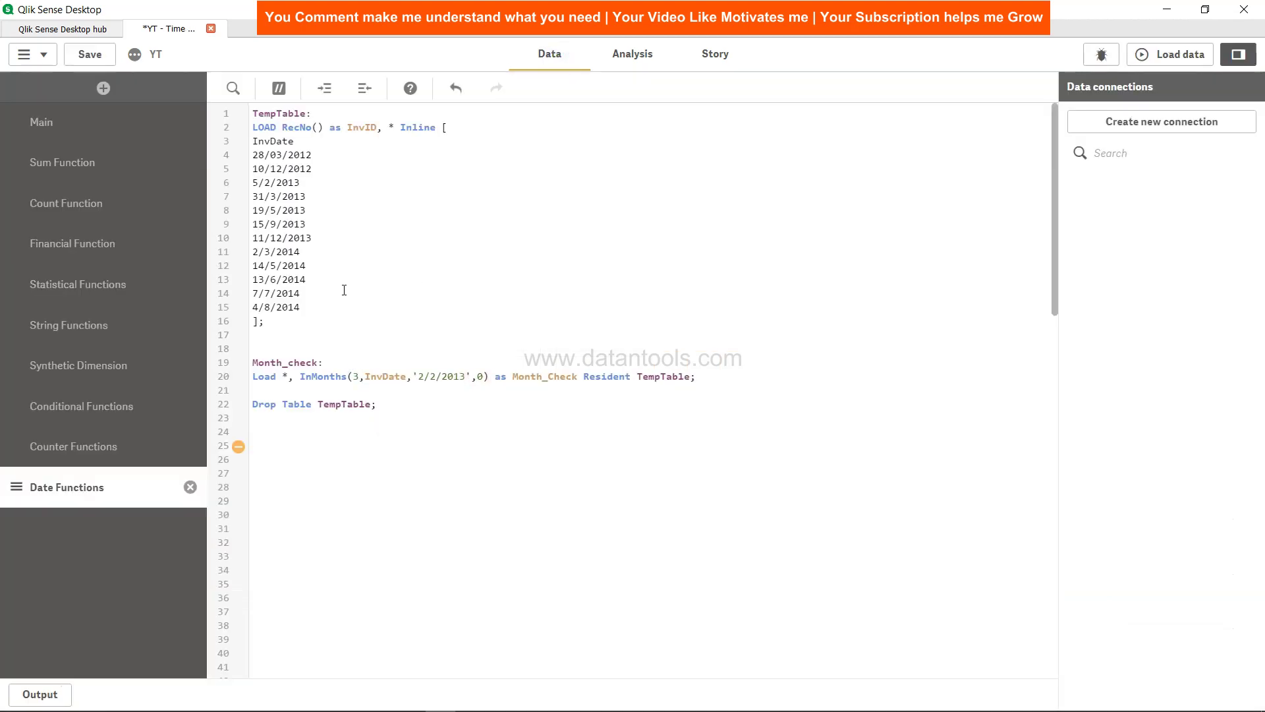
pyautogui.click(91, 53)
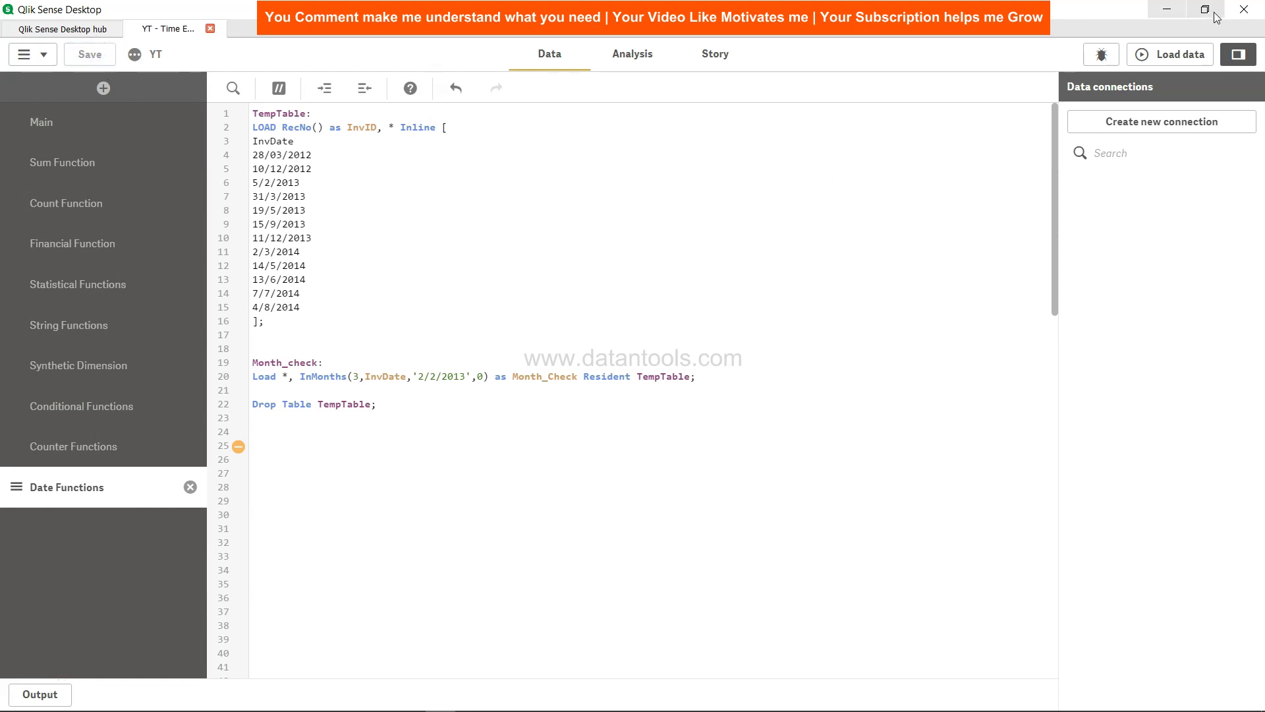
pyautogui.click(1165, 53)
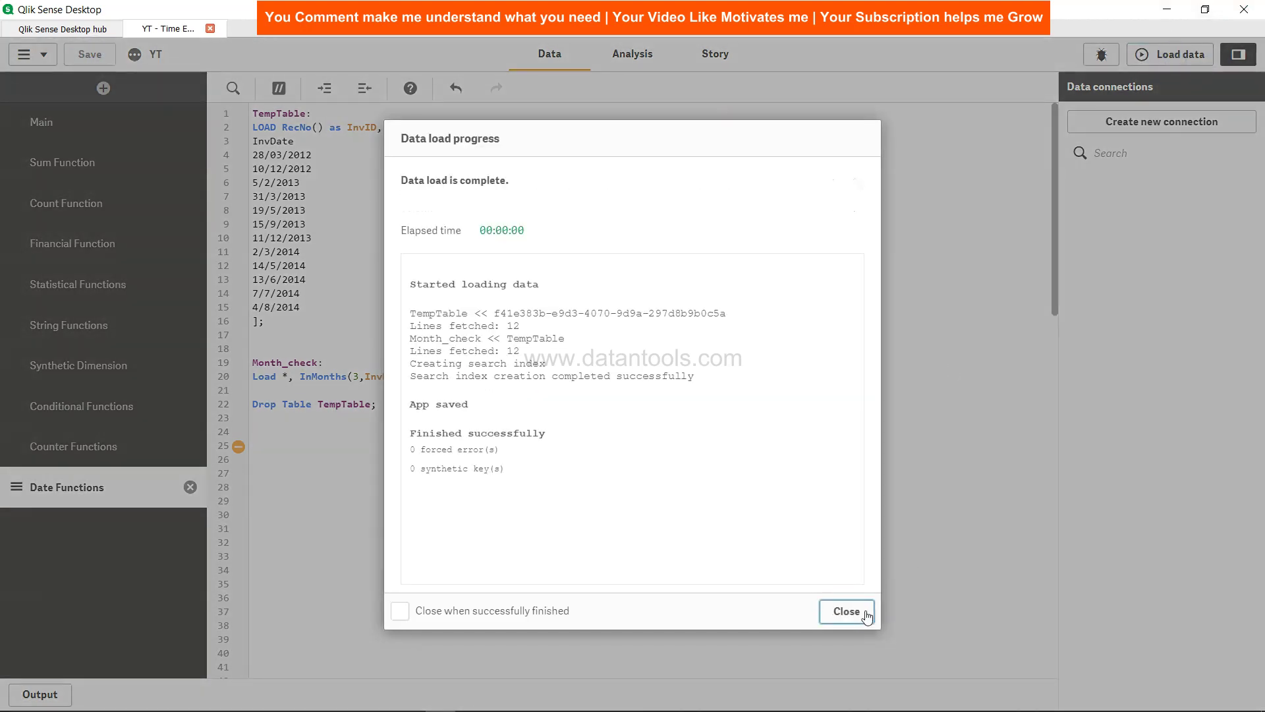
pyautogui.click(866, 617)
pyautogui.click(643, 58)
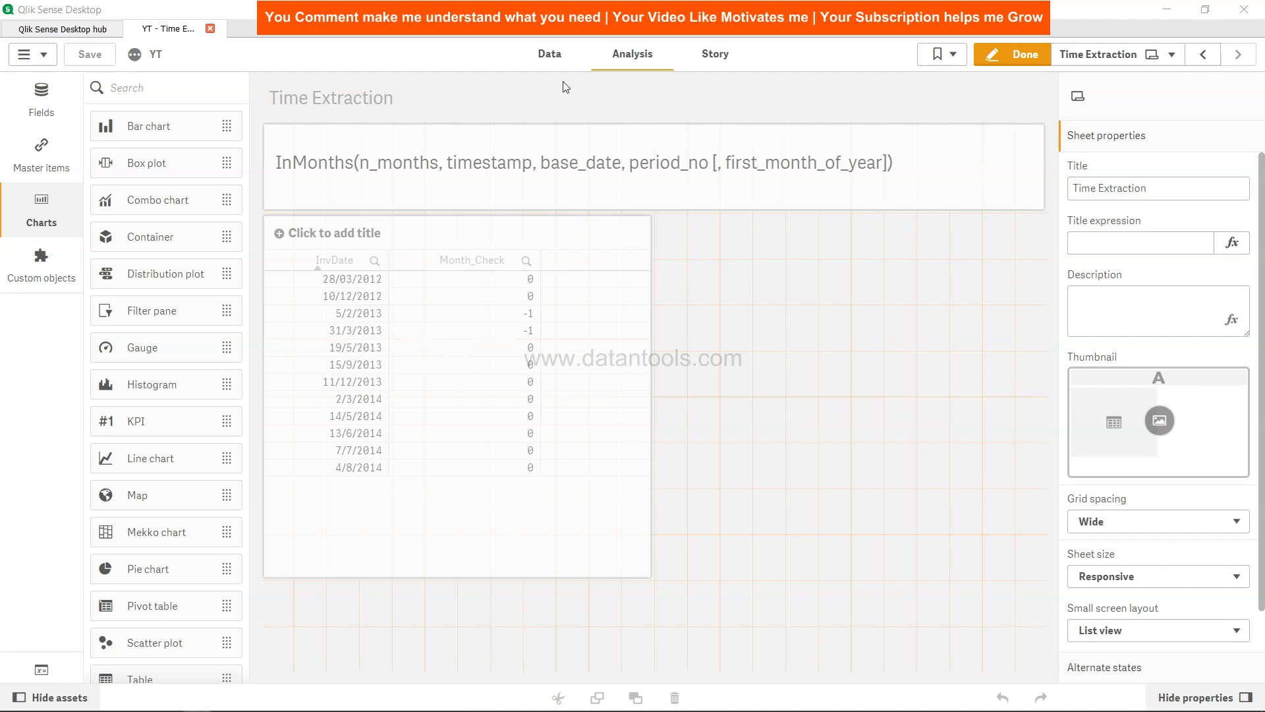
# Compare the sheet's Month_Check flags with the script before editing
pyautogui.click(547, 52)
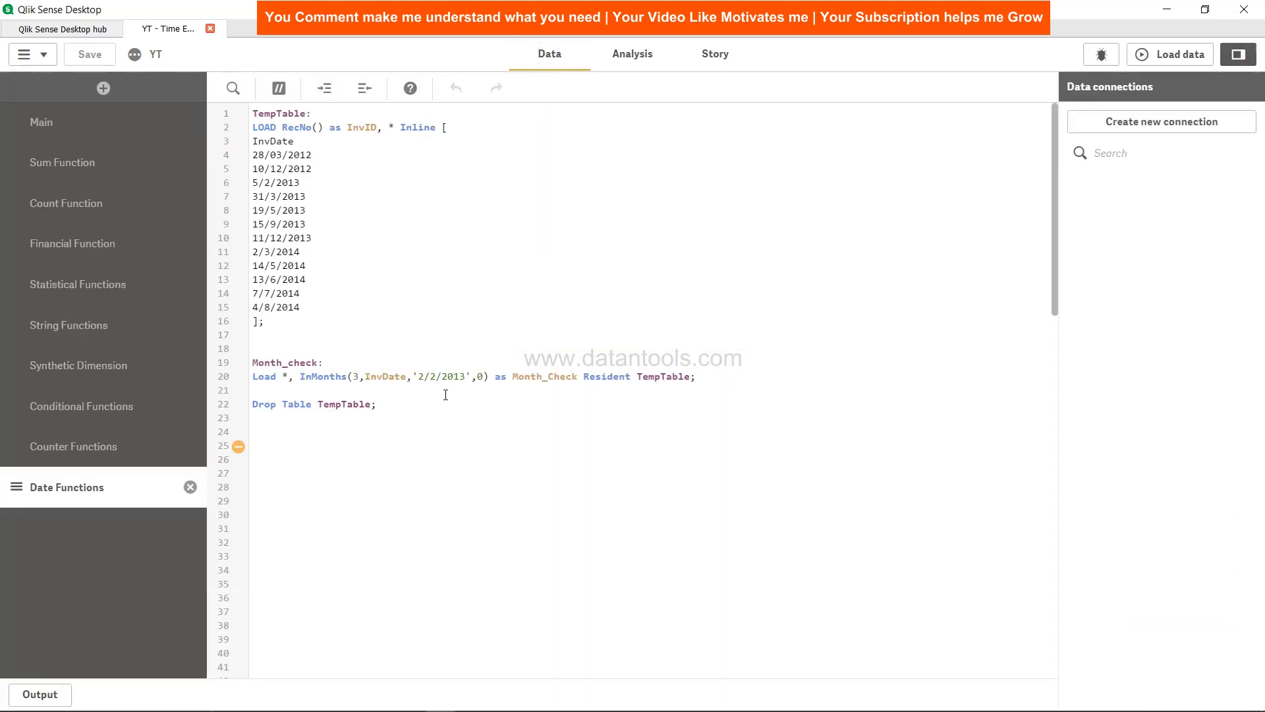
pyautogui.click(629, 55)
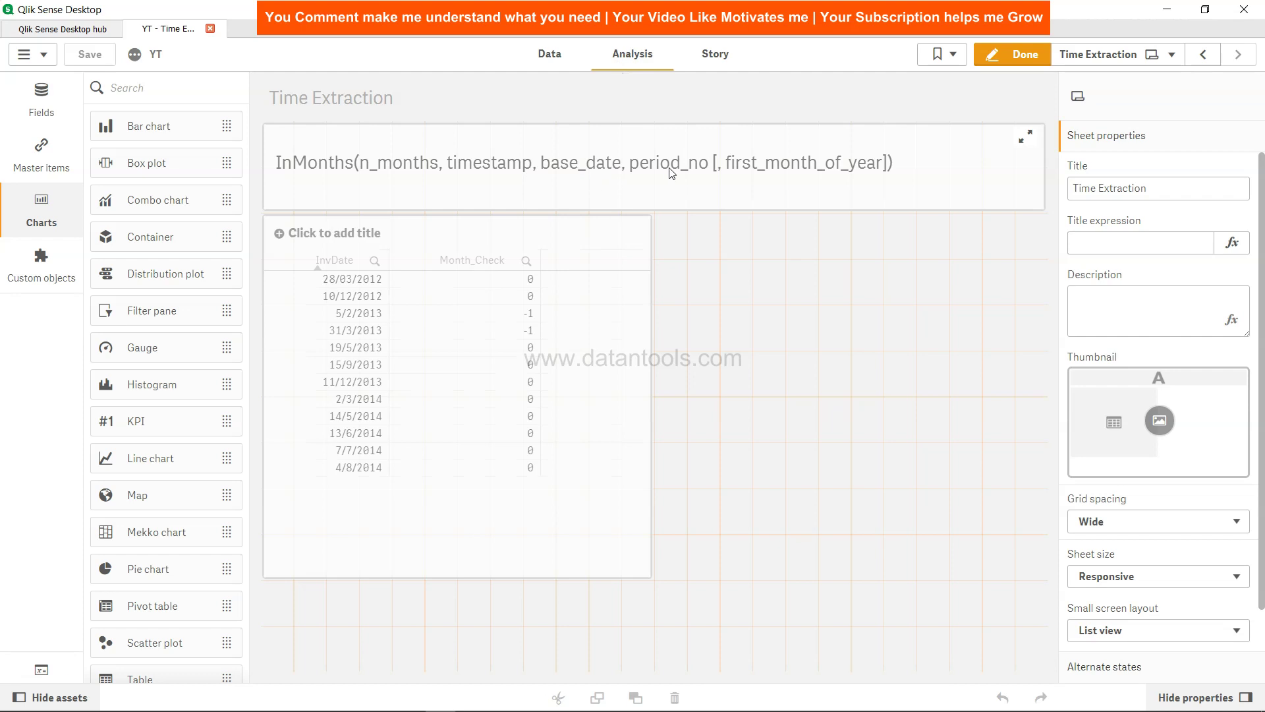
pyautogui.click(552, 55)
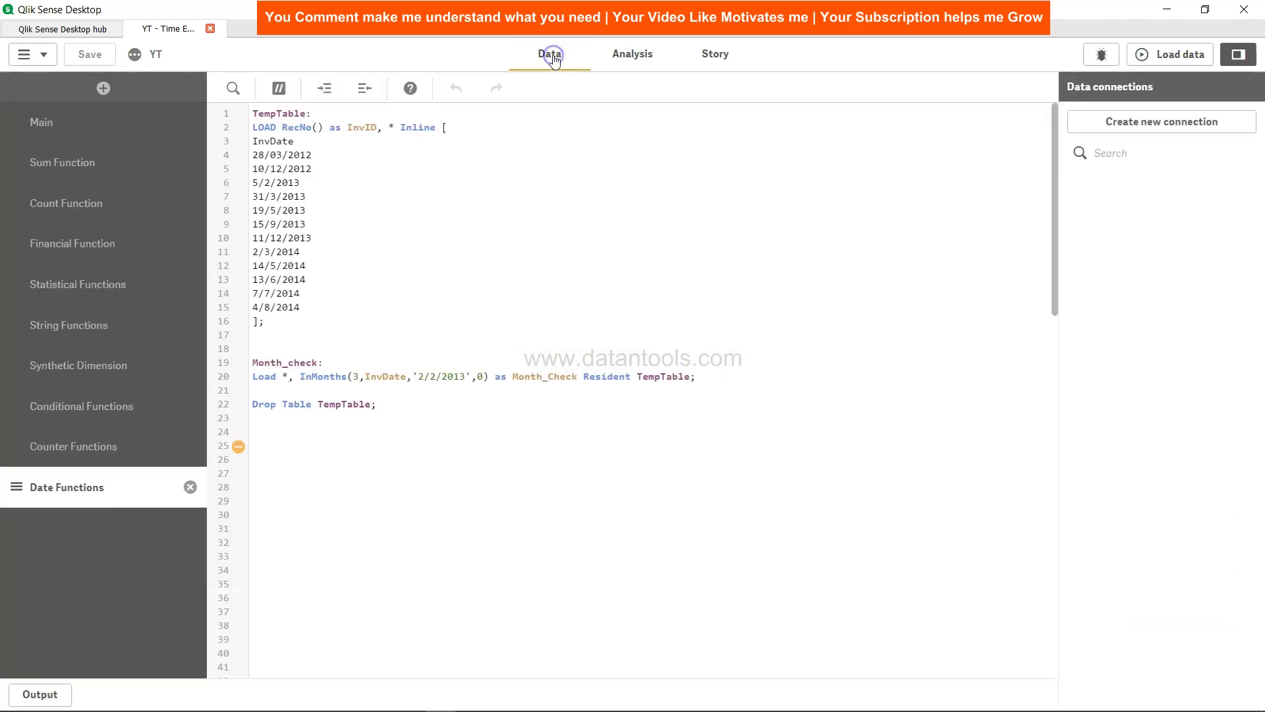
# Change the InMonths period_no from 0 to 1, save, reload, and review the flags
pyautogui.click(482, 374)
pyautogui.press('BackSpace')
pyautogui.write('1')
pyautogui.click(103, 58)
pyautogui.click(1197, 56)
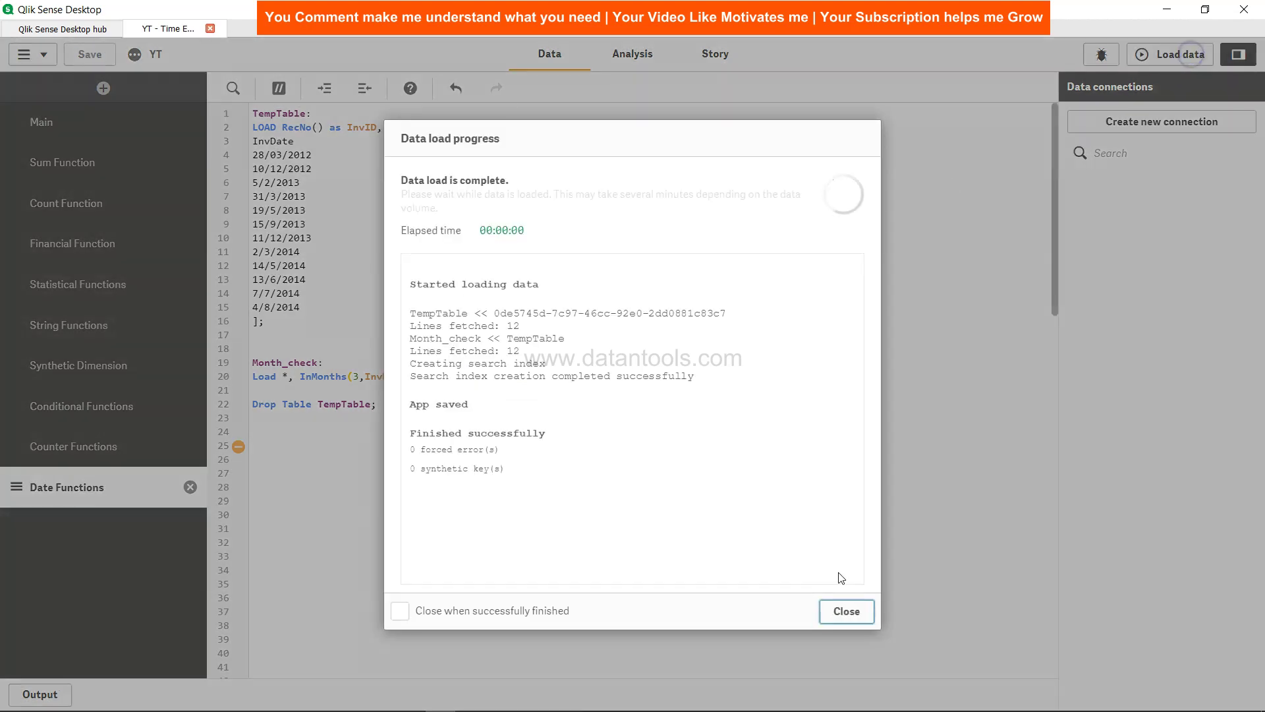
pyautogui.click(840, 613)
pyautogui.click(636, 58)
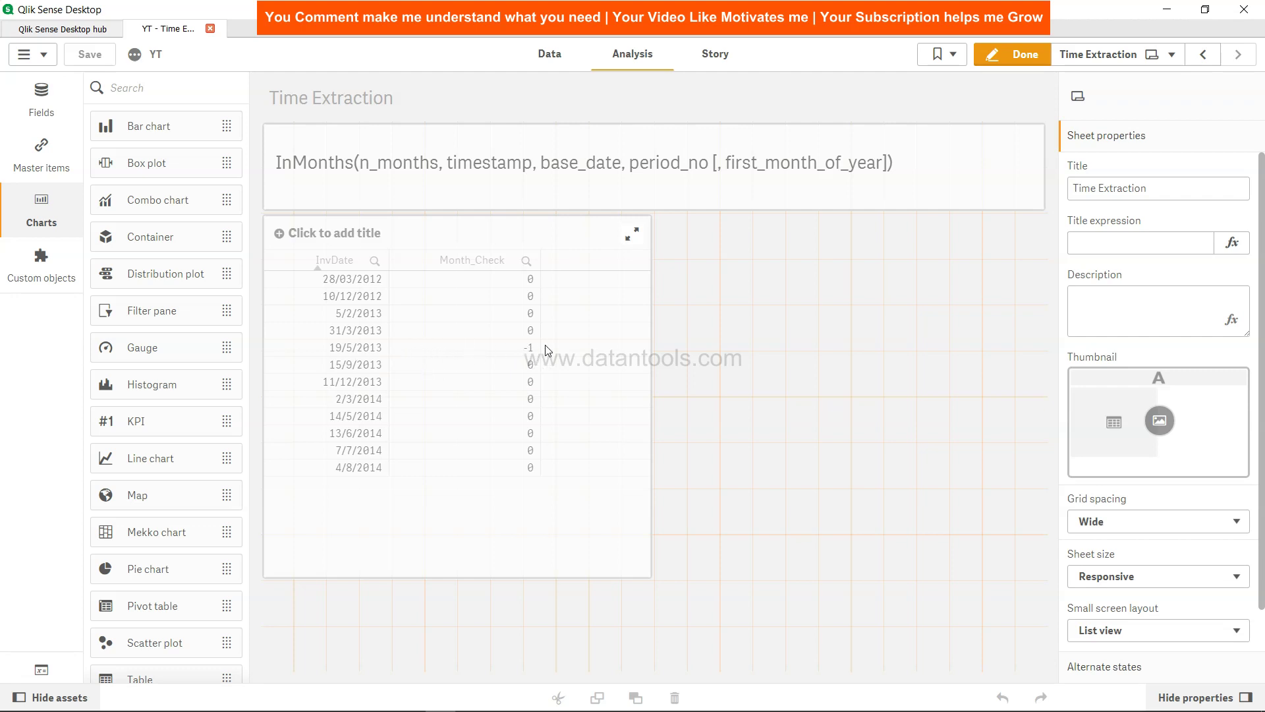
pyautogui.click(550, 56)
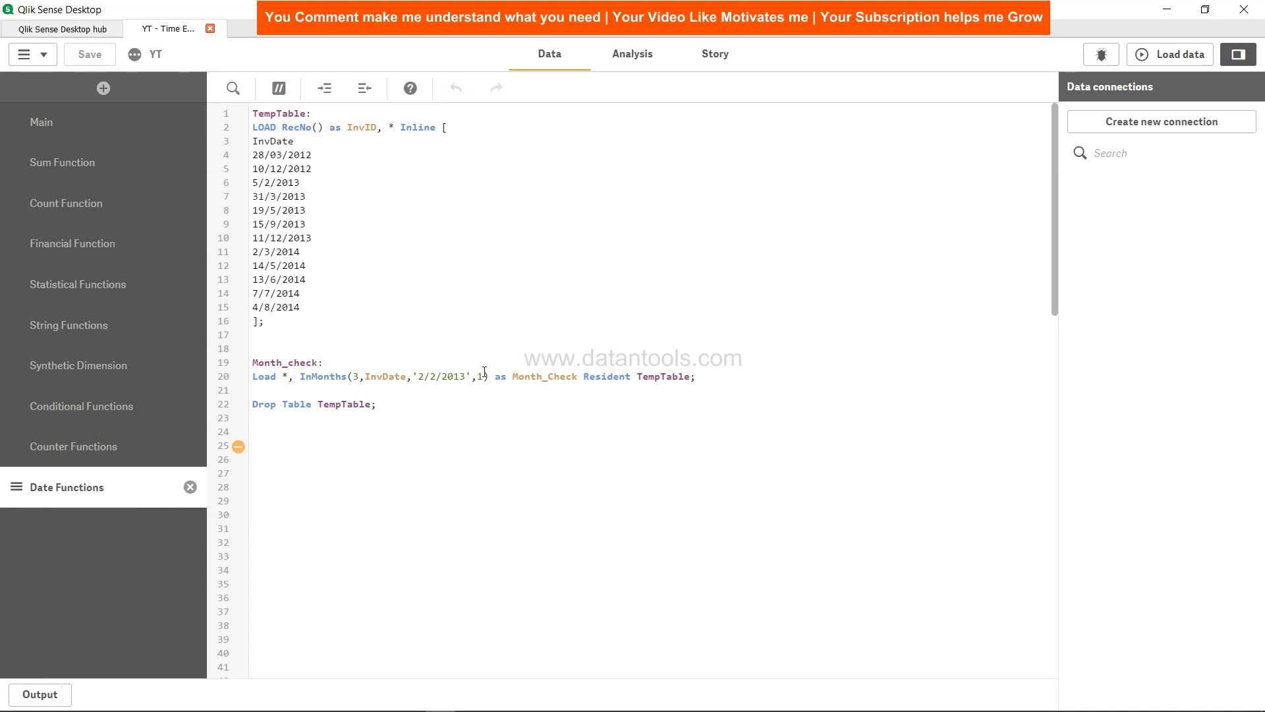
pyautogui.moveTo(487, 377); pyautogui.dragTo(358, 377)
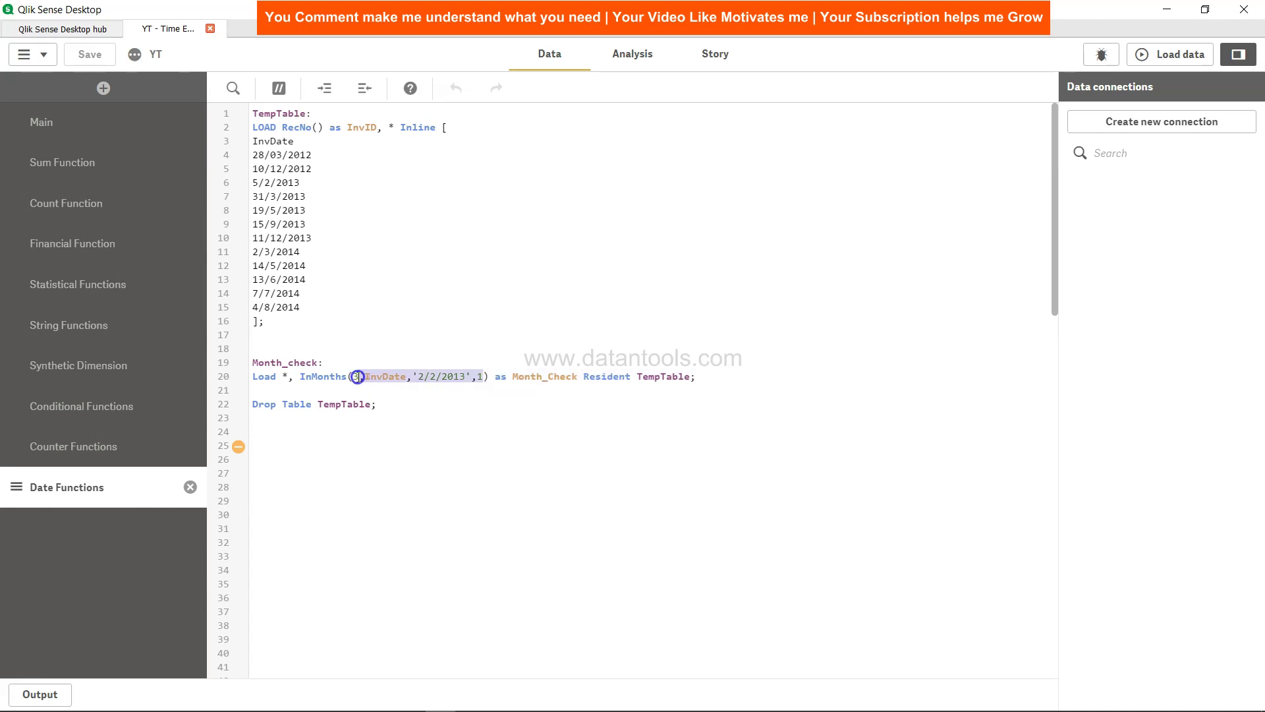
pyautogui.click(357, 376)
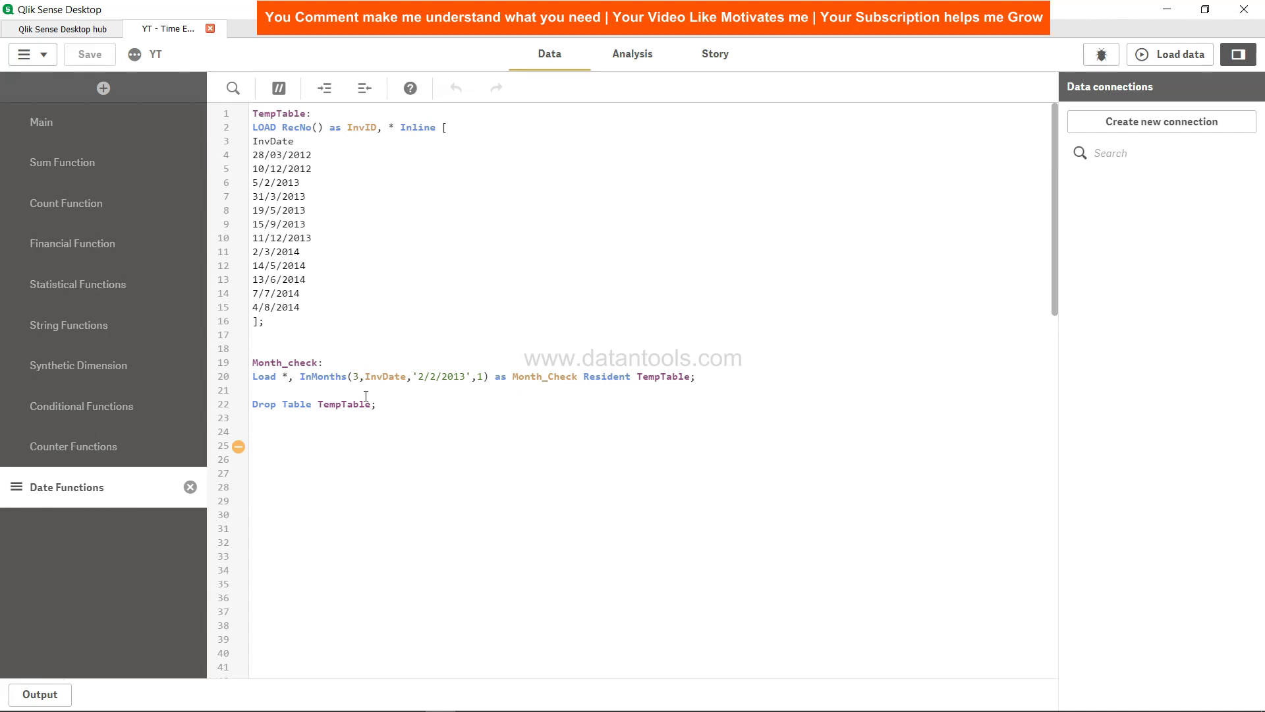
pyautogui.moveTo(309, 375); pyautogui.dragTo(418, 373)
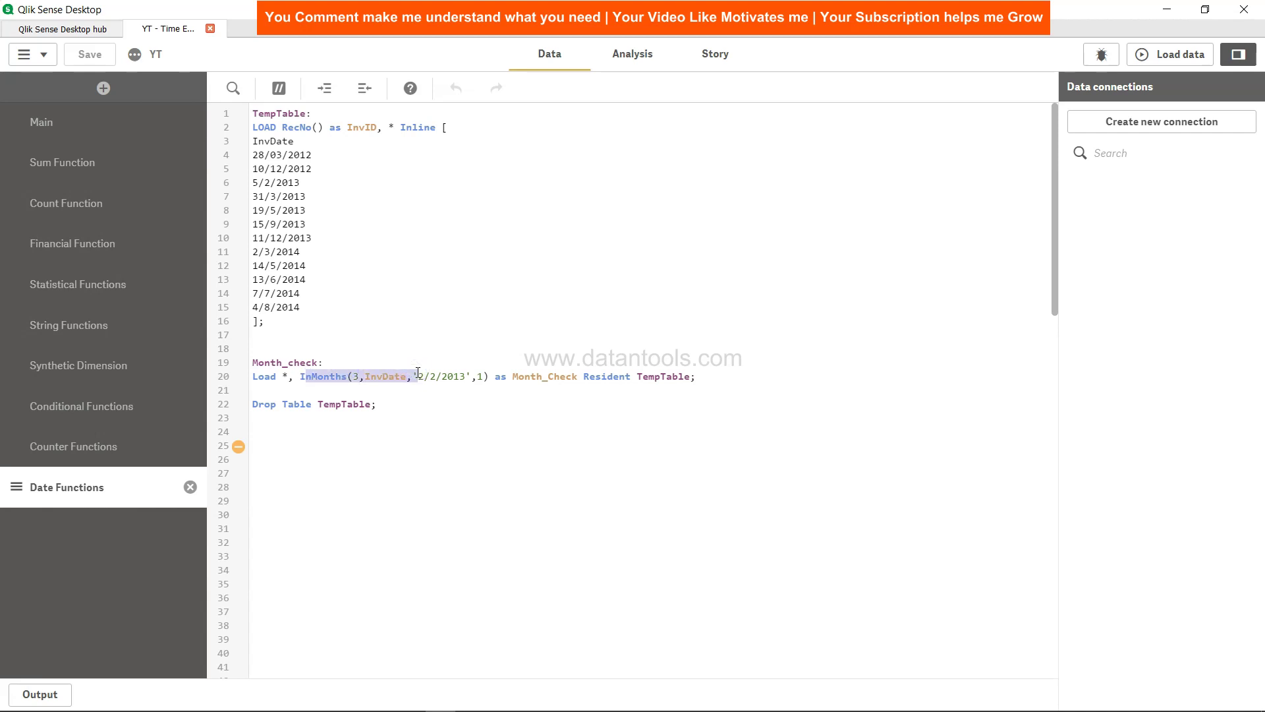
pyautogui.click(367, 379)
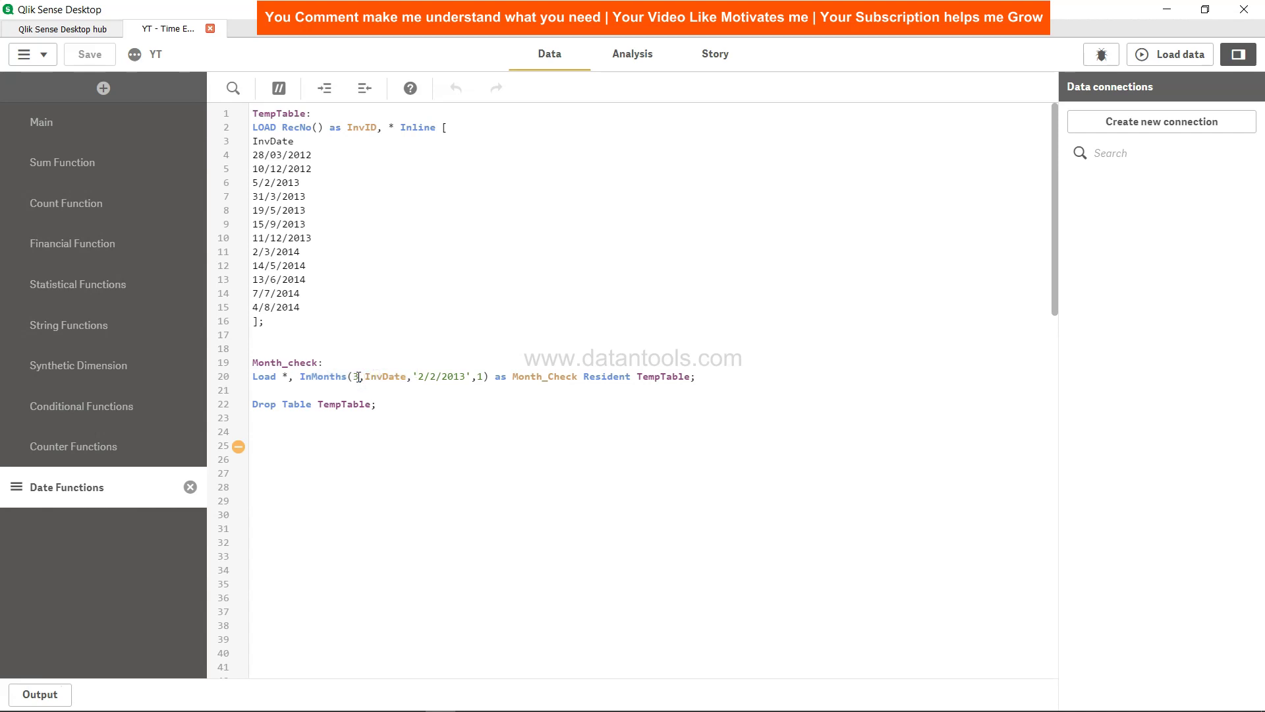
pyautogui.doubleClick(358, 376)
pyautogui.click(356, 376)
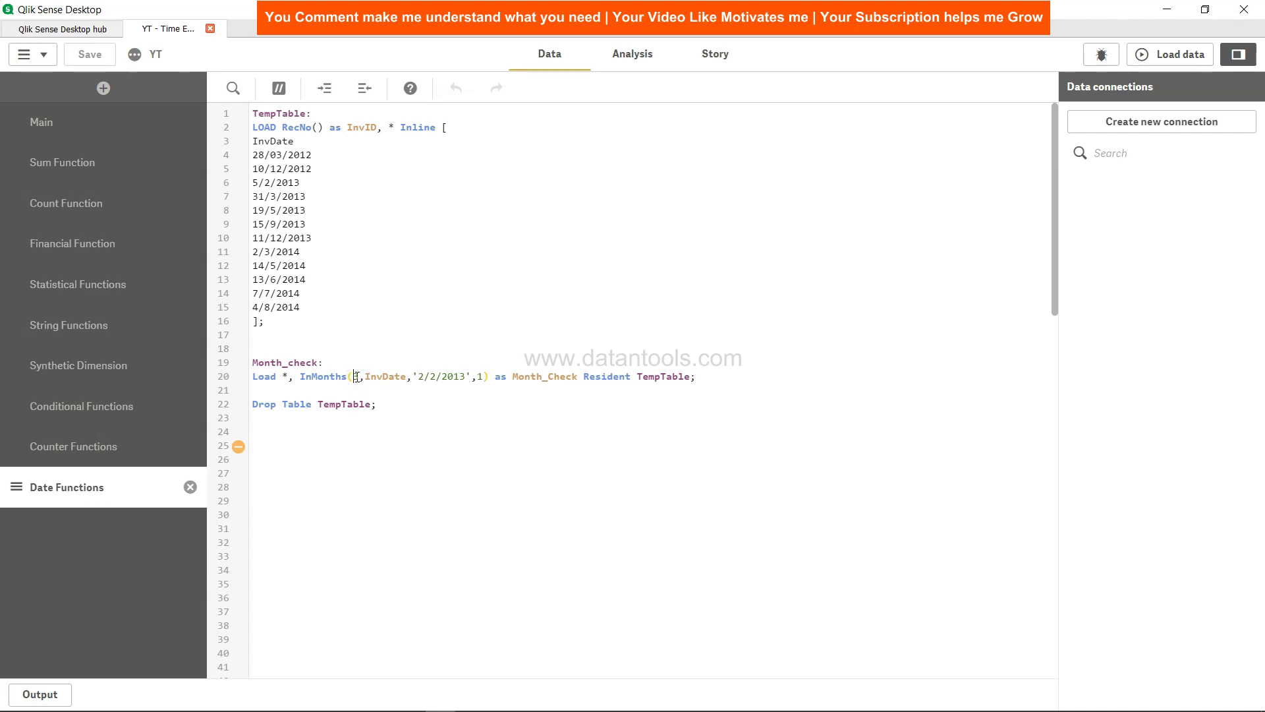